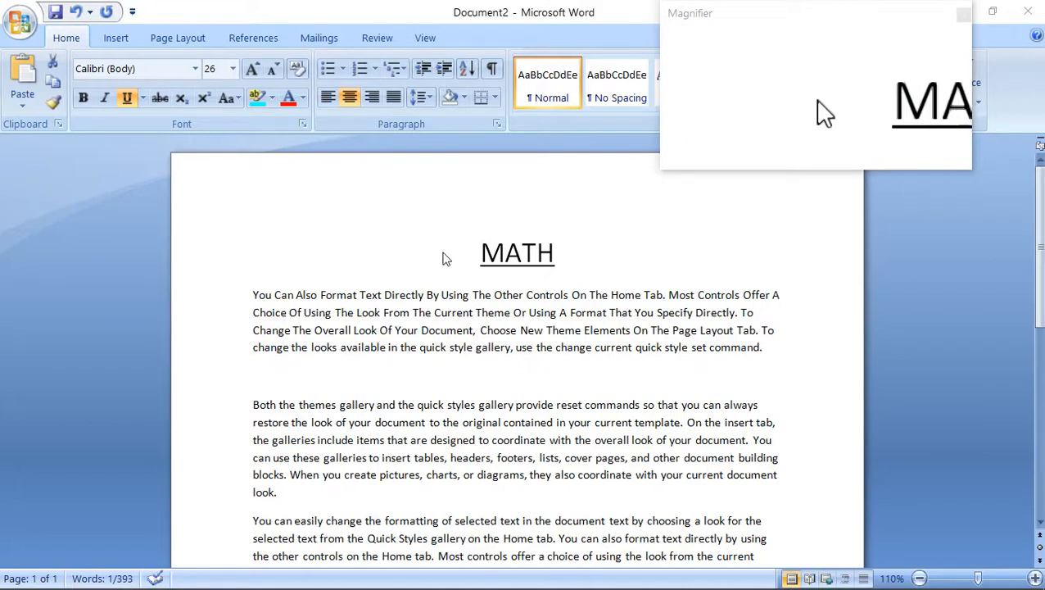
# Set the font of the MATH heading to Bookman Old Style.
pyautogui.tripleClick(473, 249)
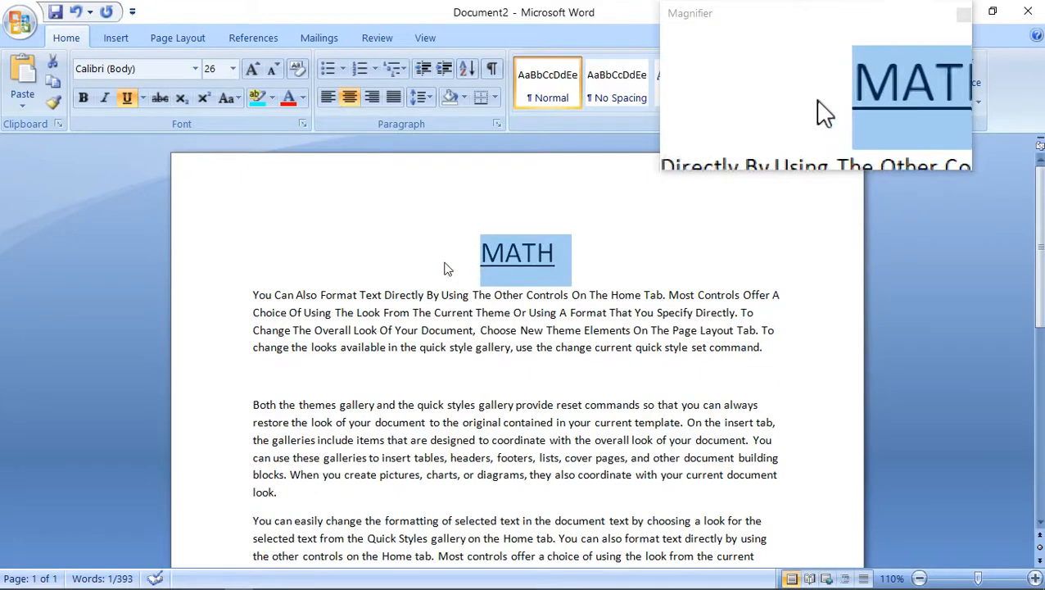
pyautogui.click(127, 69)
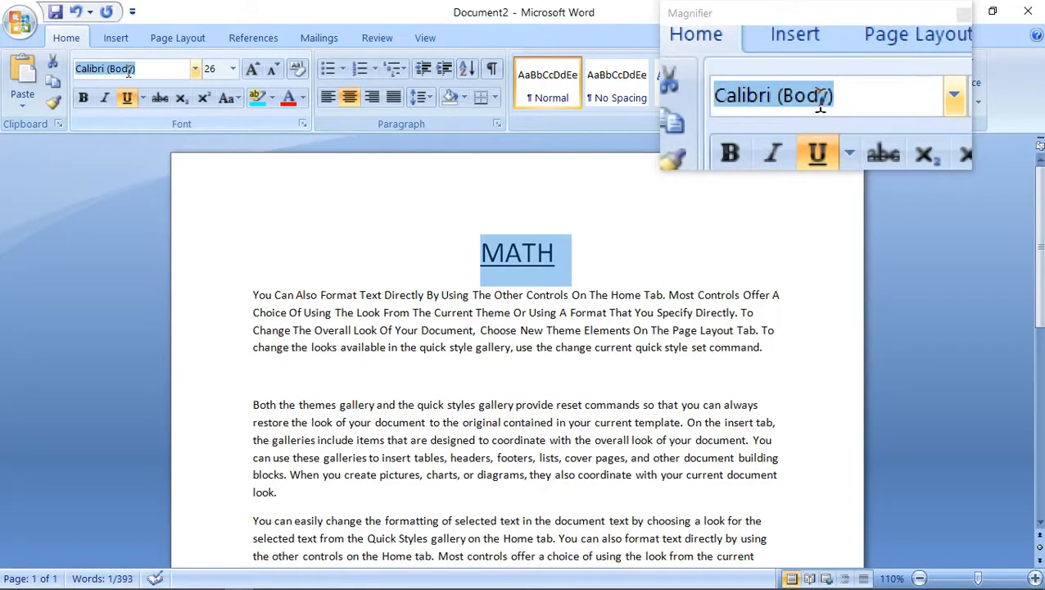
pyautogui.write('Book')
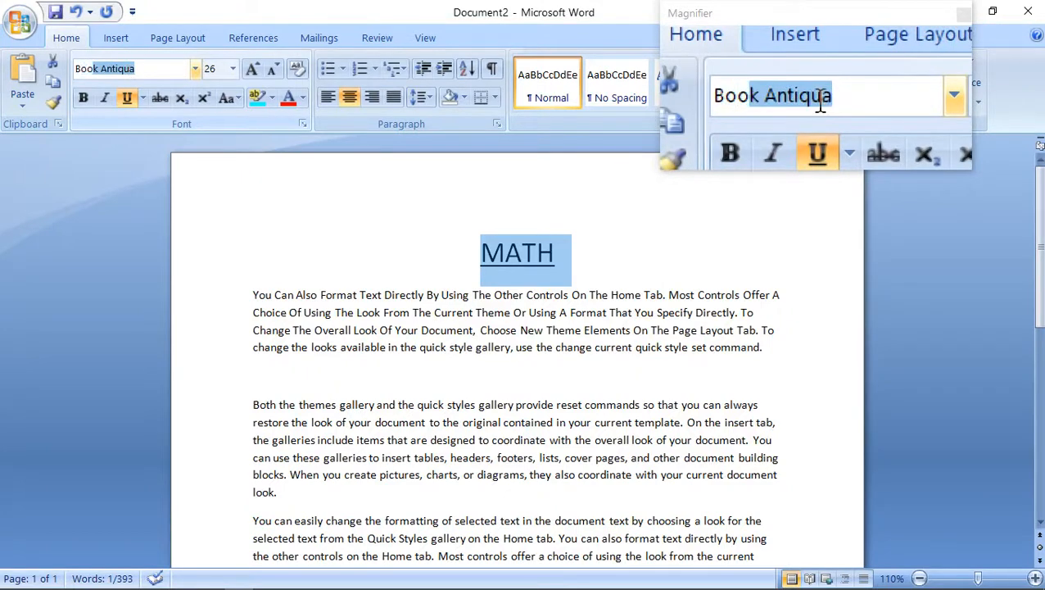
pyautogui.press('BackSpace')
pyautogui.press('BackSpace')
pyautogui.write('OK')
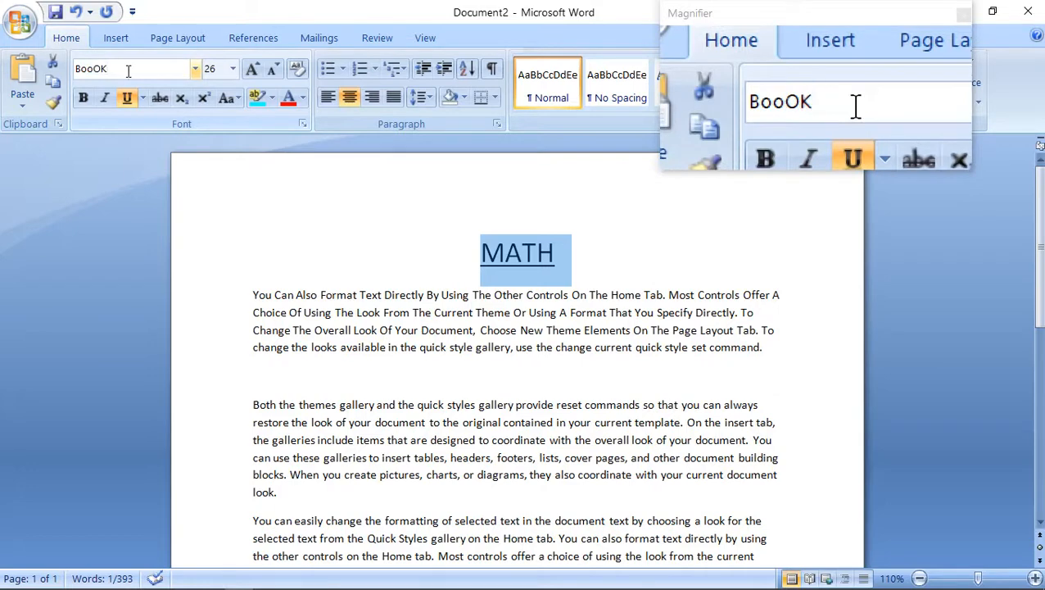
pyautogui.press('BackSpace')
pyautogui.press('BackSpace')
pyautogui.write('k')
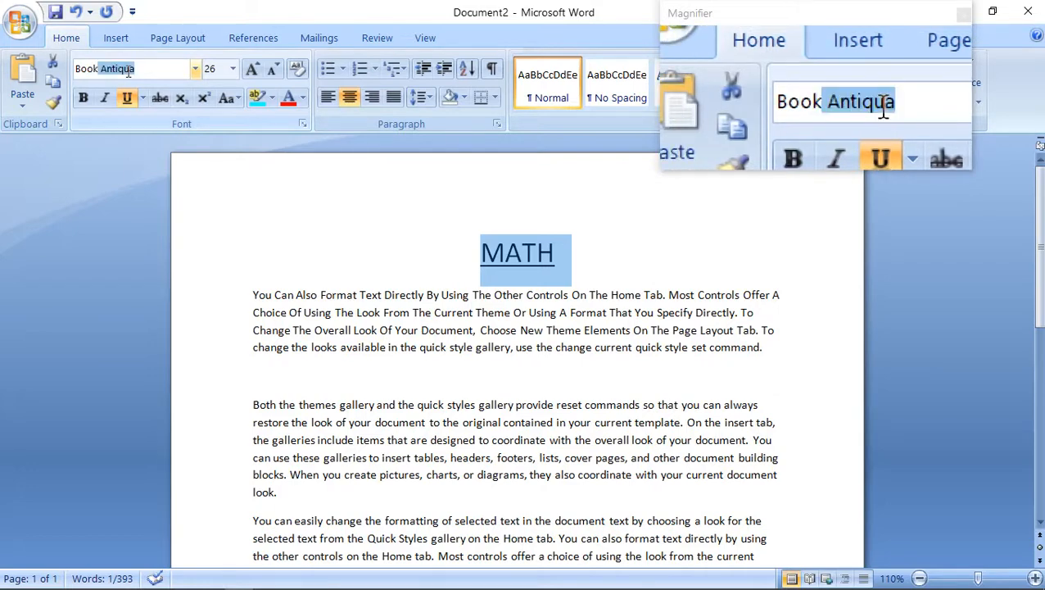
pyautogui.press('BackSpace')
pyautogui.press('BackSpace')
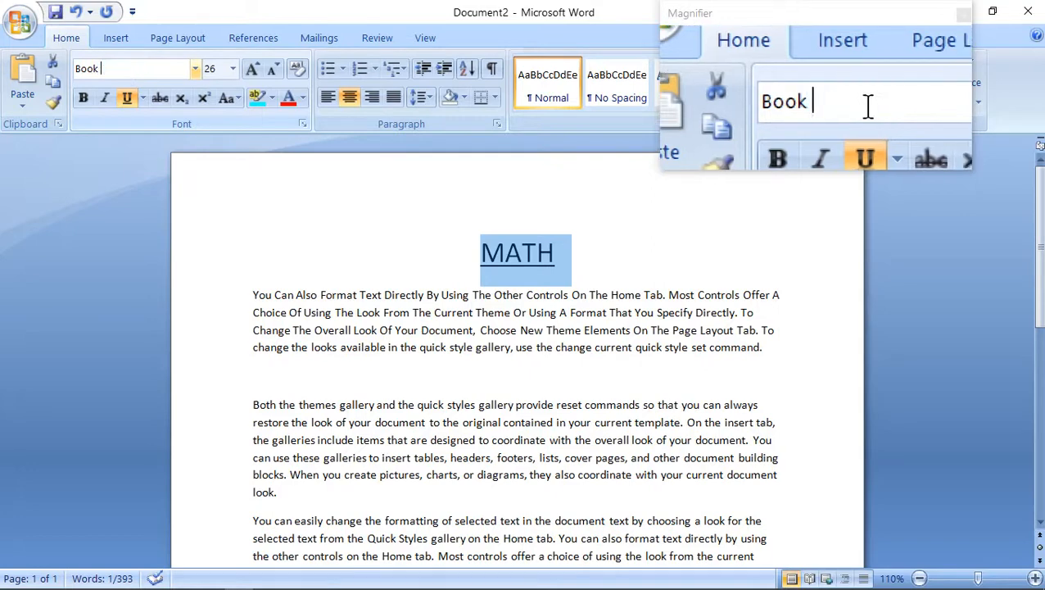
pyautogui.write('man Old Style')
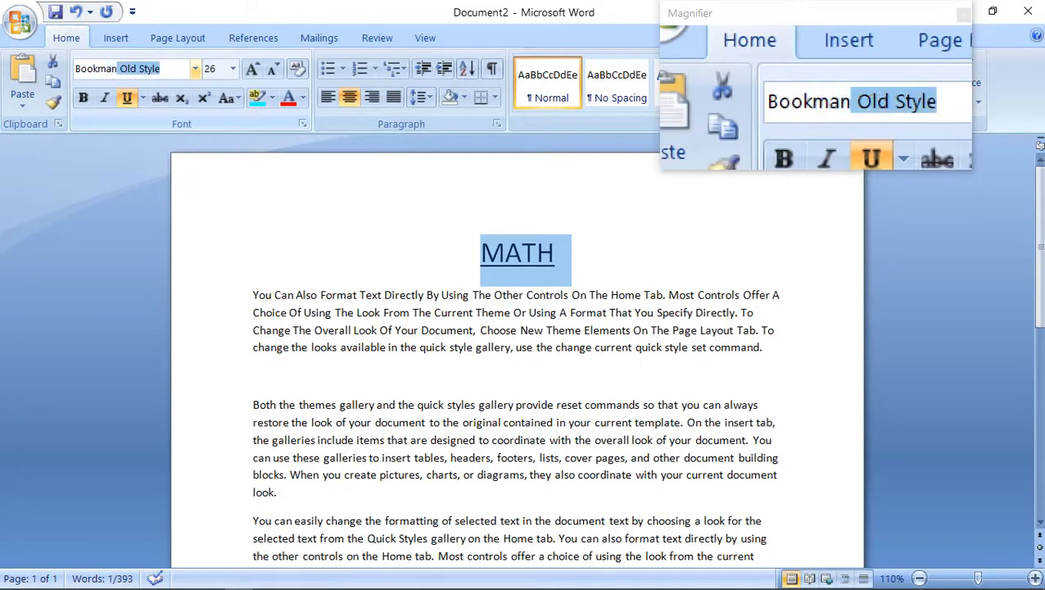
pyautogui.press('Return')
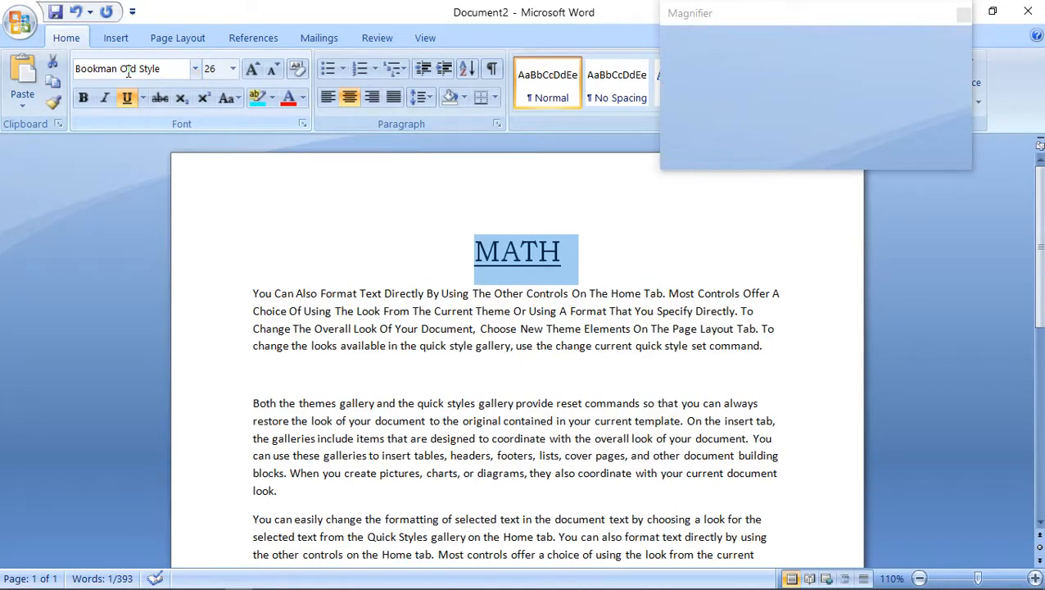
# Set the MATH heading's font size to 28 and make it bold.
pyautogui.click(219, 68)
pyautogui.write('28')
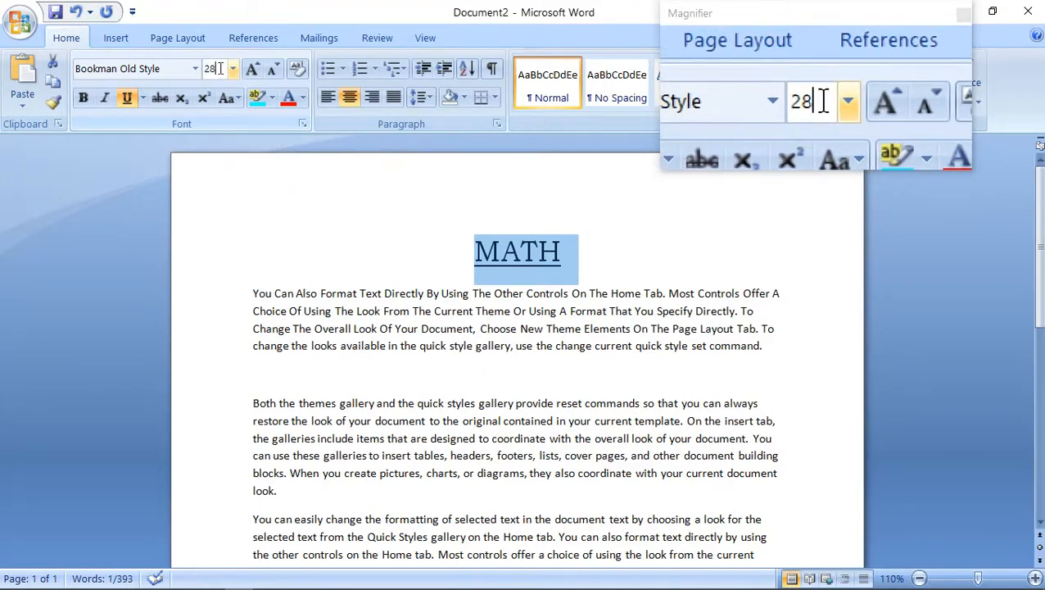
pyautogui.press('Return')
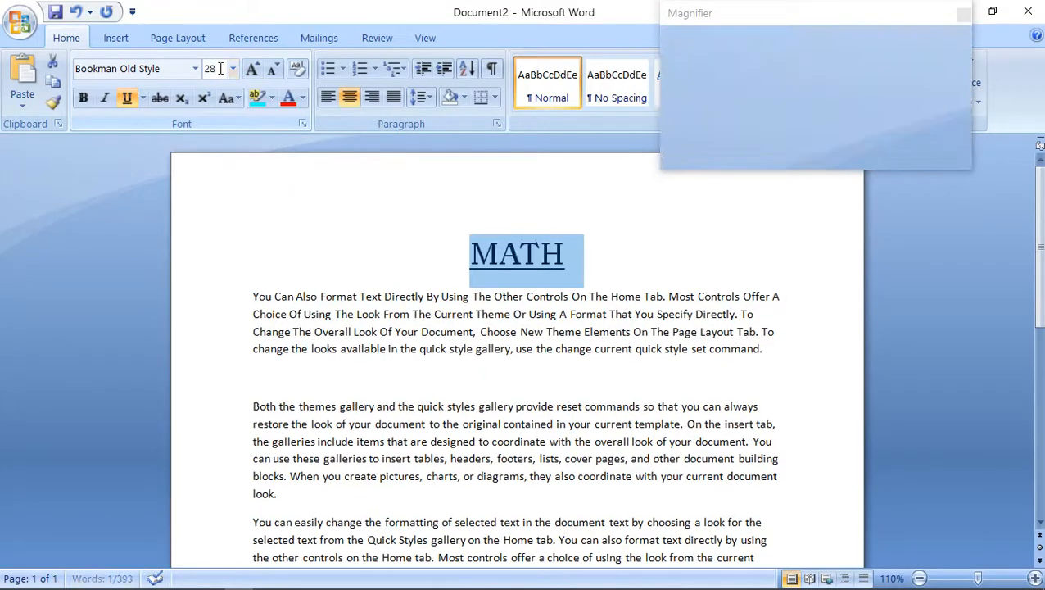
pyautogui.click(83, 97)
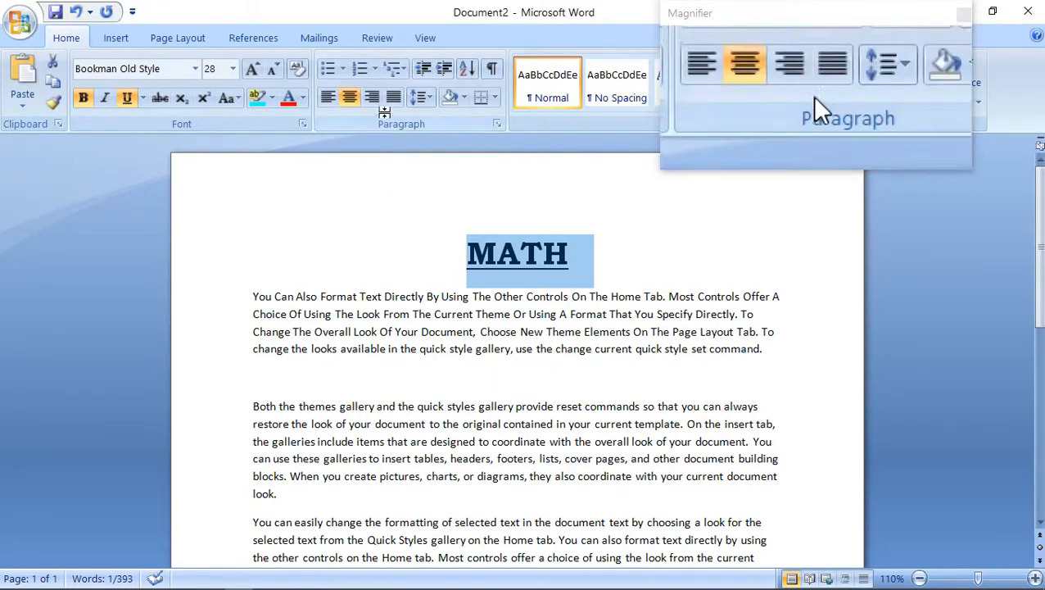
# Try left and right alignment on the MATH heading and return it to centred.
pyautogui.click(350, 102)
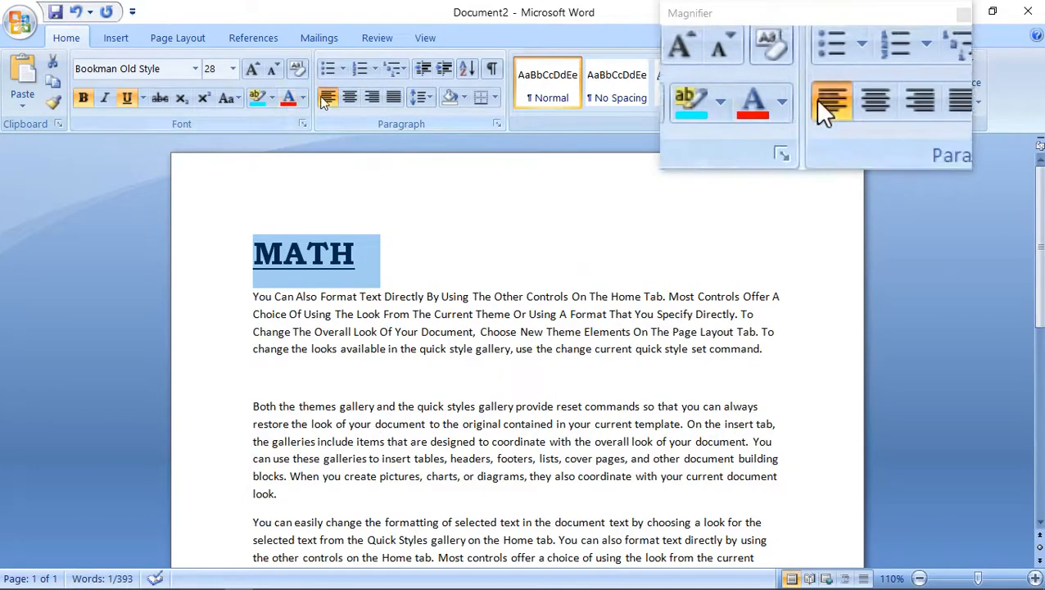
pyautogui.click(351, 96)
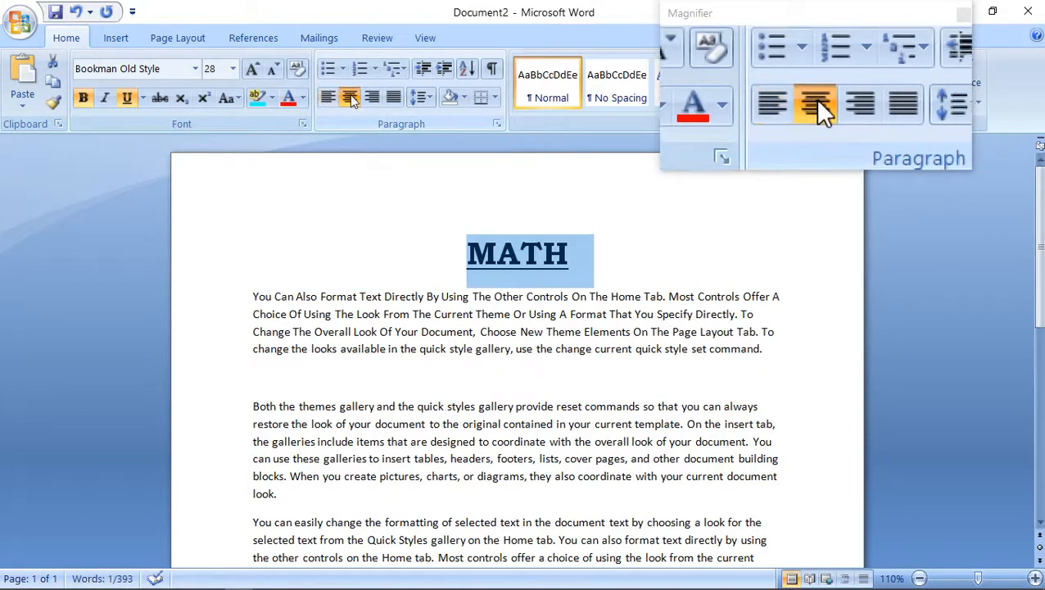
pyautogui.click(371, 98)
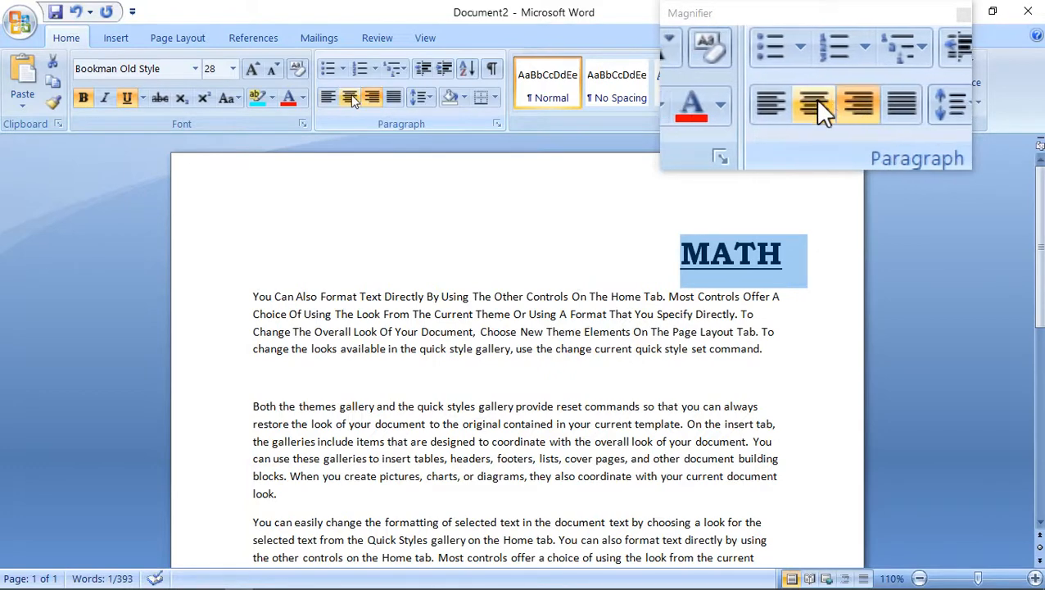
pyautogui.click(350, 96)
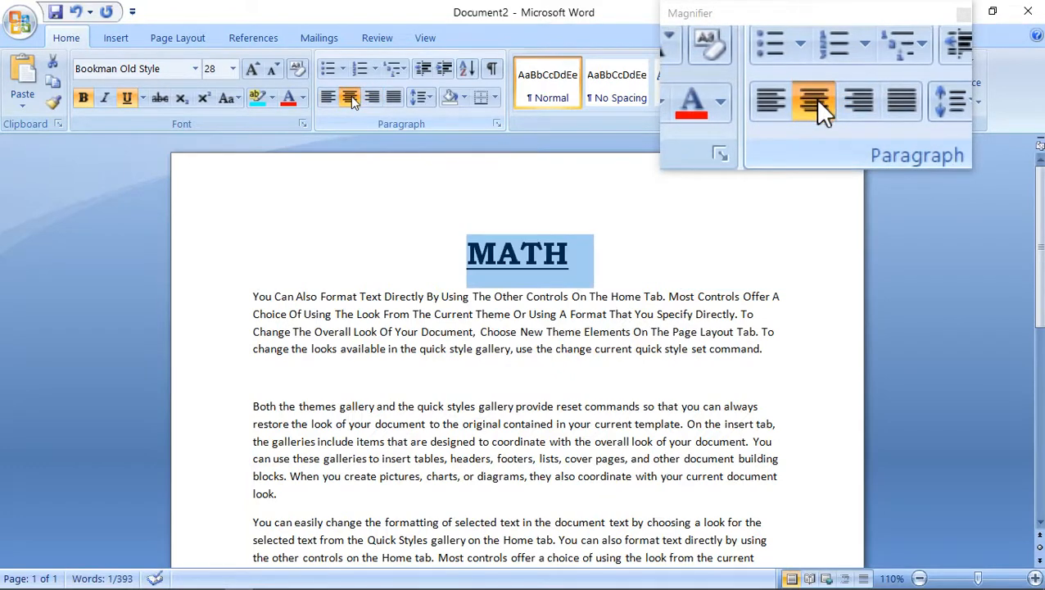
# Apply check mark bullets to all the body paragraphs below the MATH heading.
pyautogui.moveTo(251, 296); pyautogui.dragTo(495, 575)
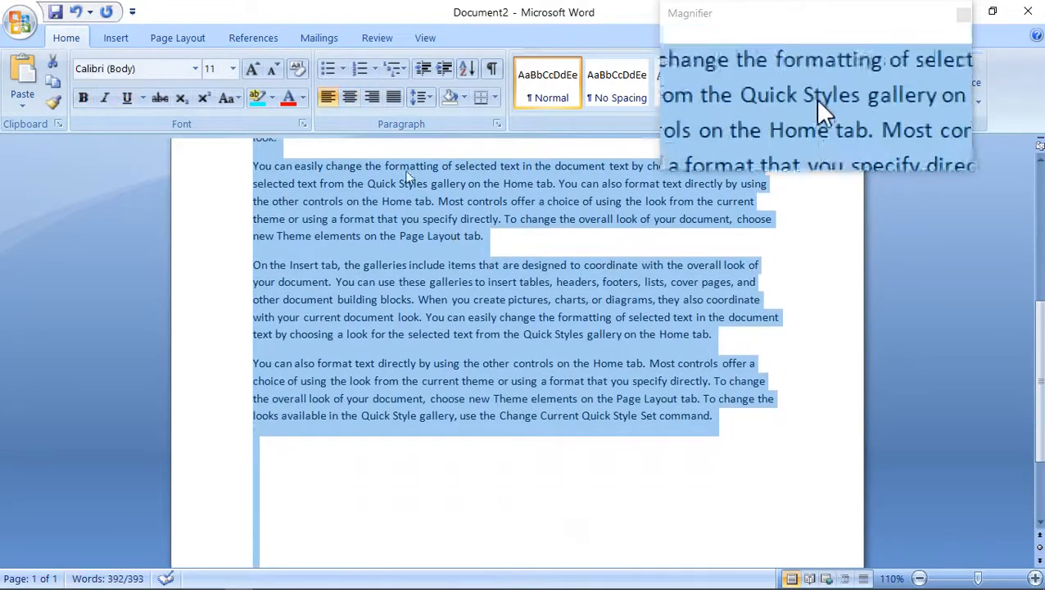
pyautogui.click(342, 68)
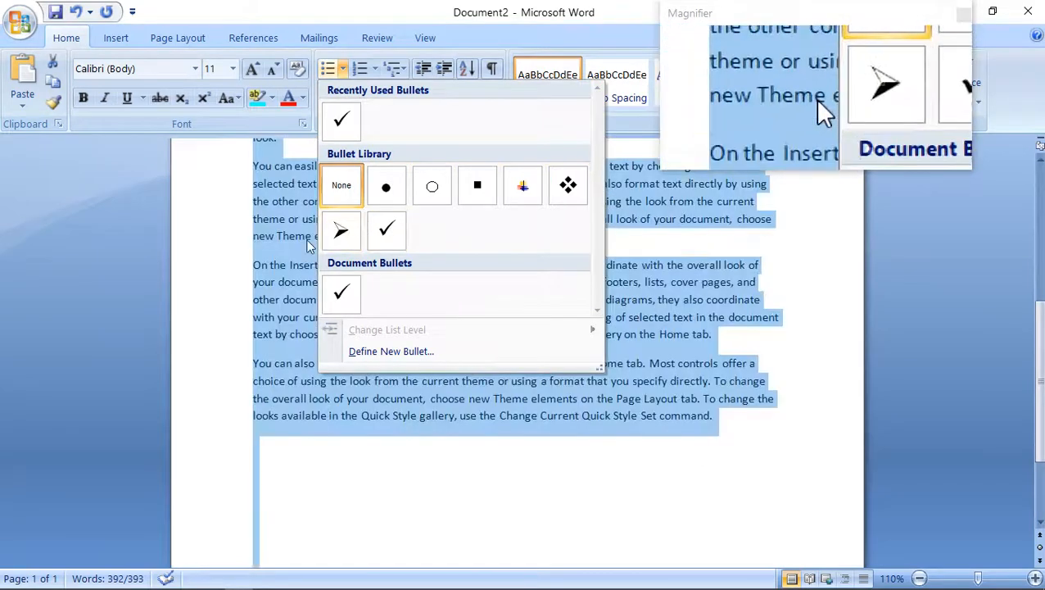
pyautogui.click(378, 231)
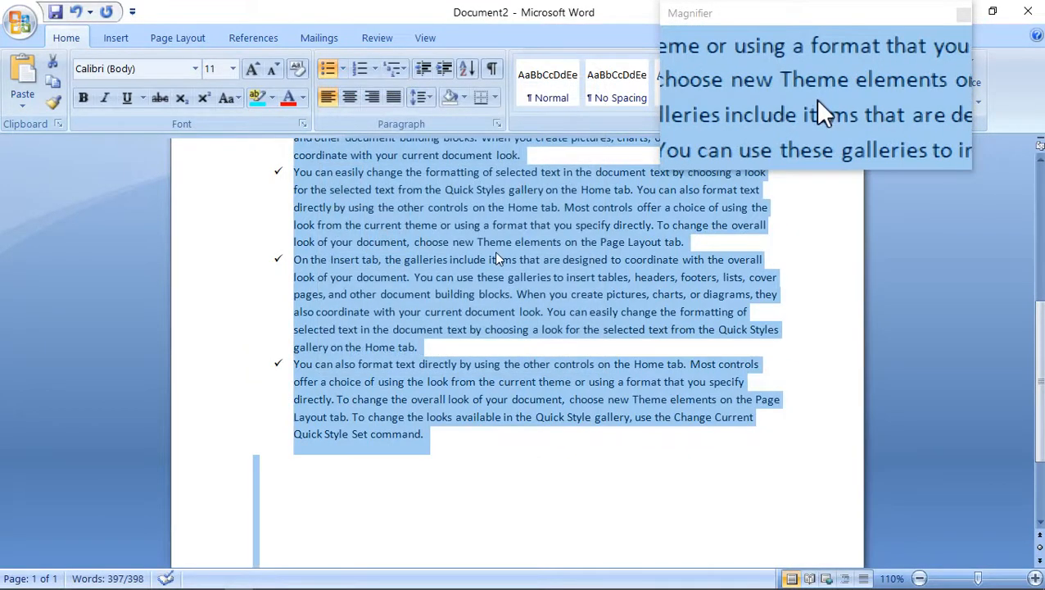
# Change all the body paragraphs below the heading to a numbered list in the 1. 2. 3. format.
pyautogui.hotkey('ctrl', 'Home')
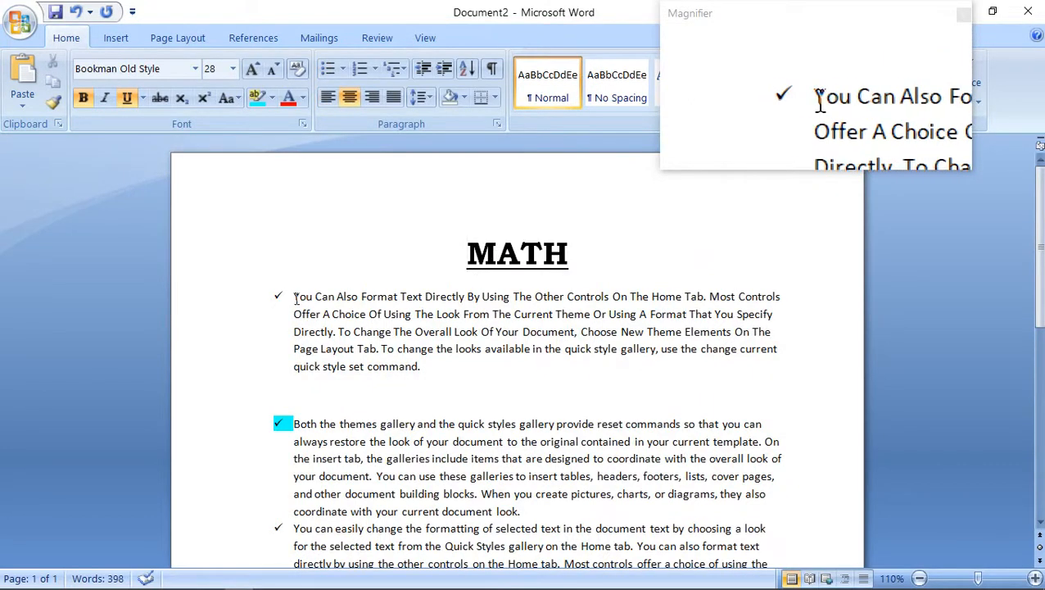
pyautogui.moveTo(293, 296); pyautogui.dragTo(426, 563)
pyautogui.hotkey('ctrl', 'a')
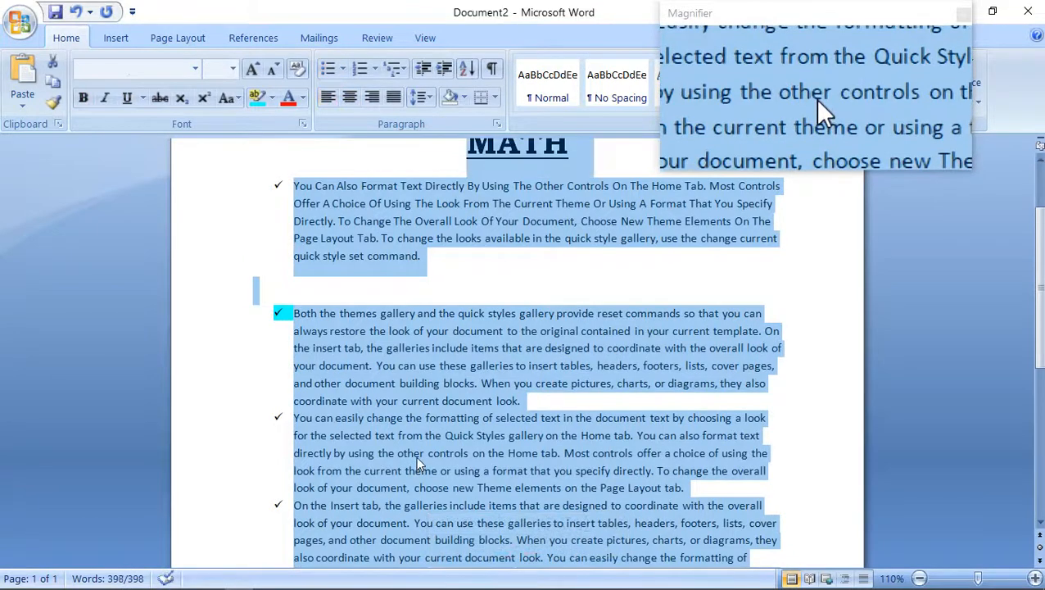
pyautogui.click(571, 146)
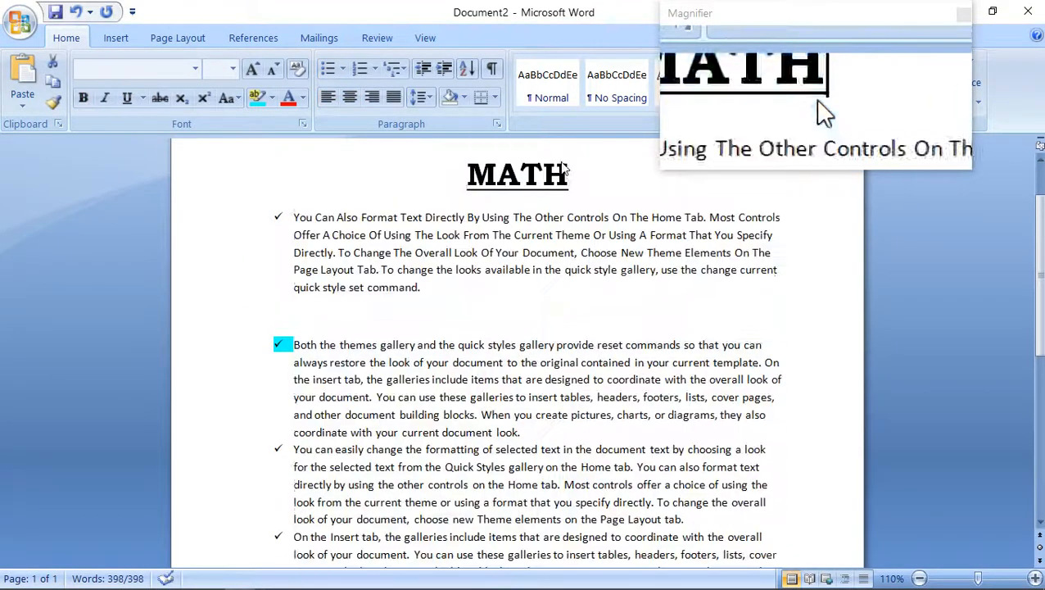
pyautogui.moveTo(293, 217); pyautogui.dragTo(528, 574)
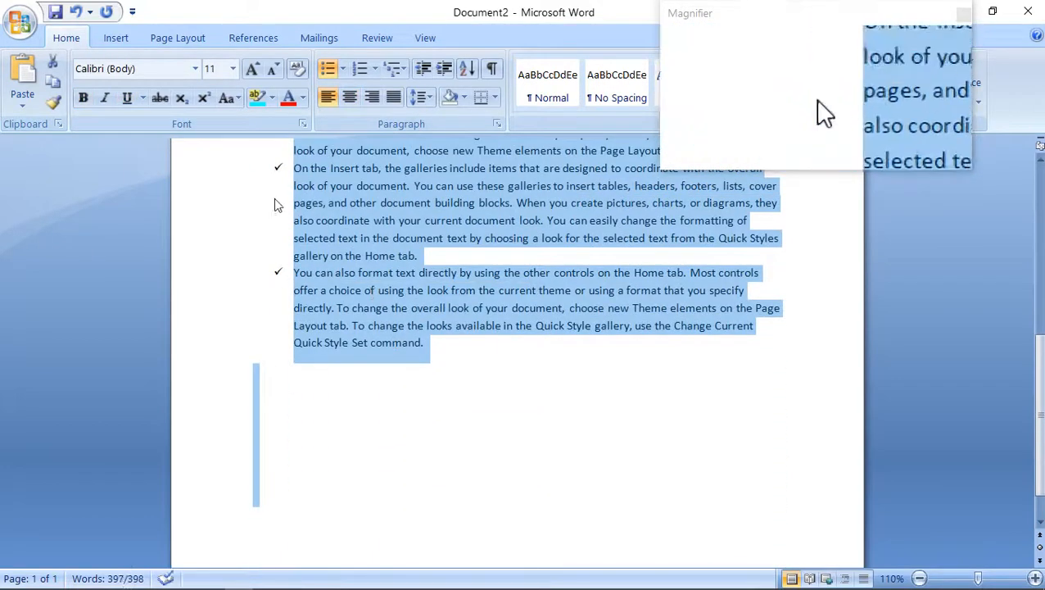
pyautogui.click(375, 65)
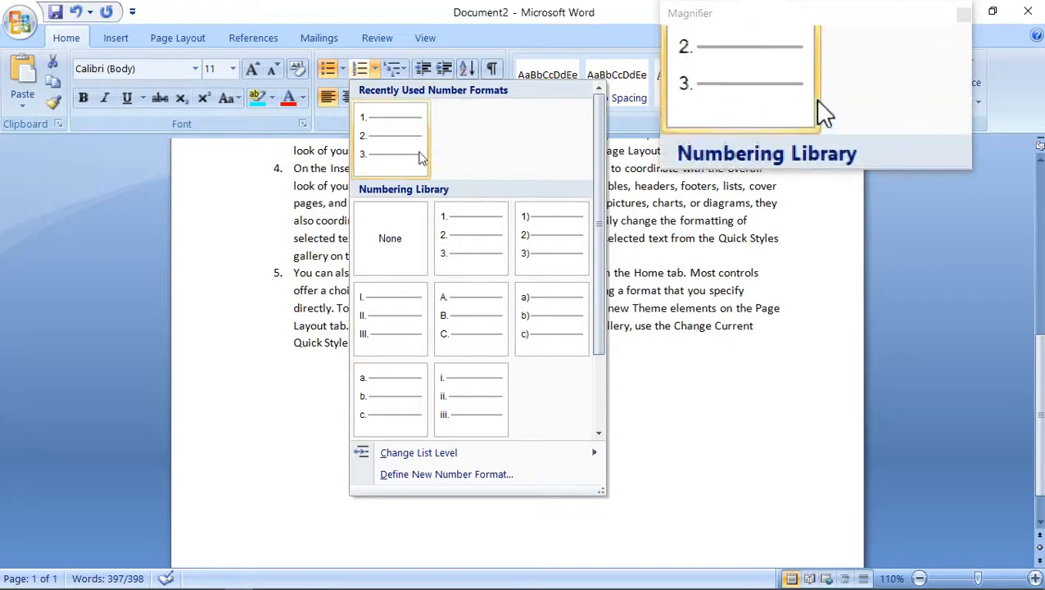
pyautogui.click(397, 138)
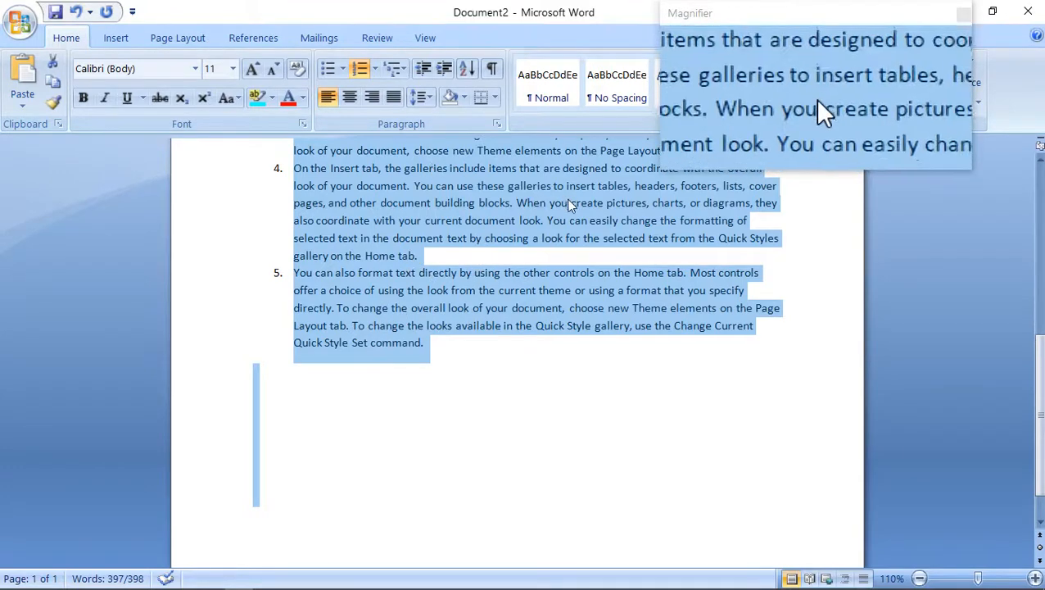
# Justify the numbered paragraphs and set their line spacing to 1.5.
pyautogui.click(393, 98)
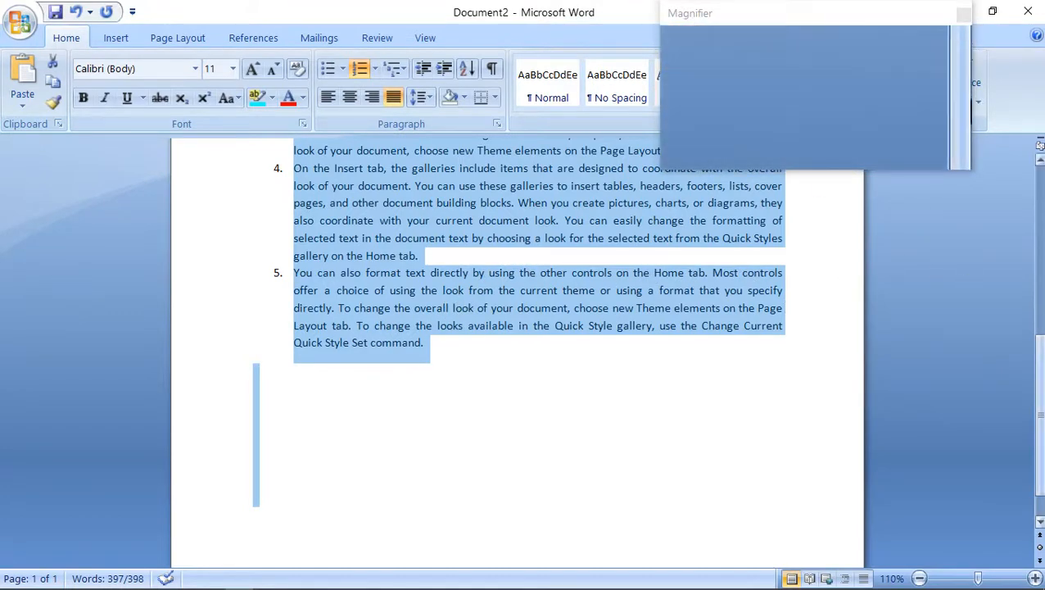
pyautogui.scroll(1, 1040, 364)
pyautogui.moveTo(1041, 364); pyautogui.dragTo(1022, 236)
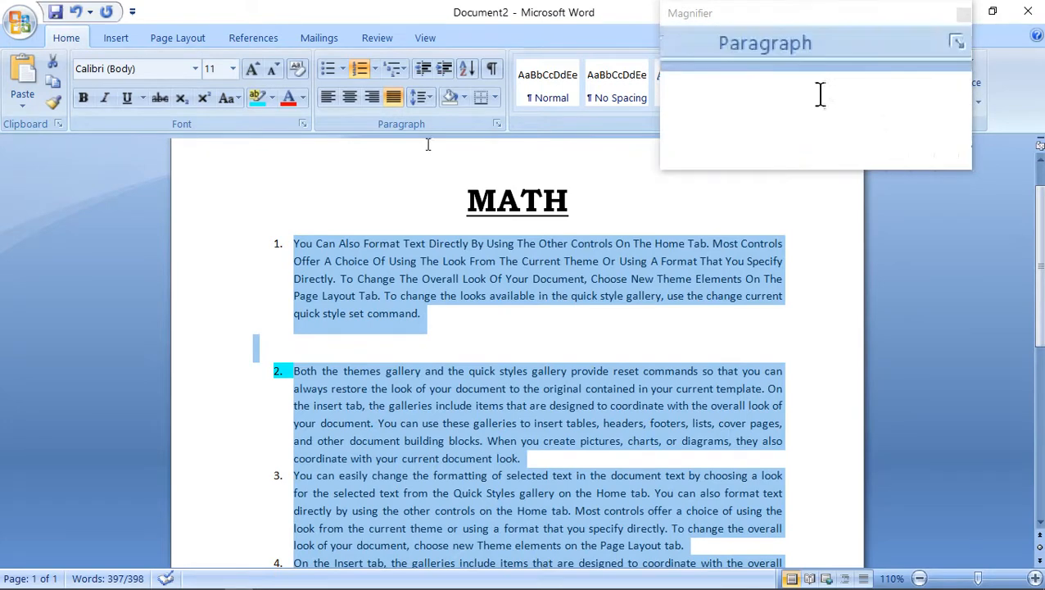
pyautogui.click(432, 99)
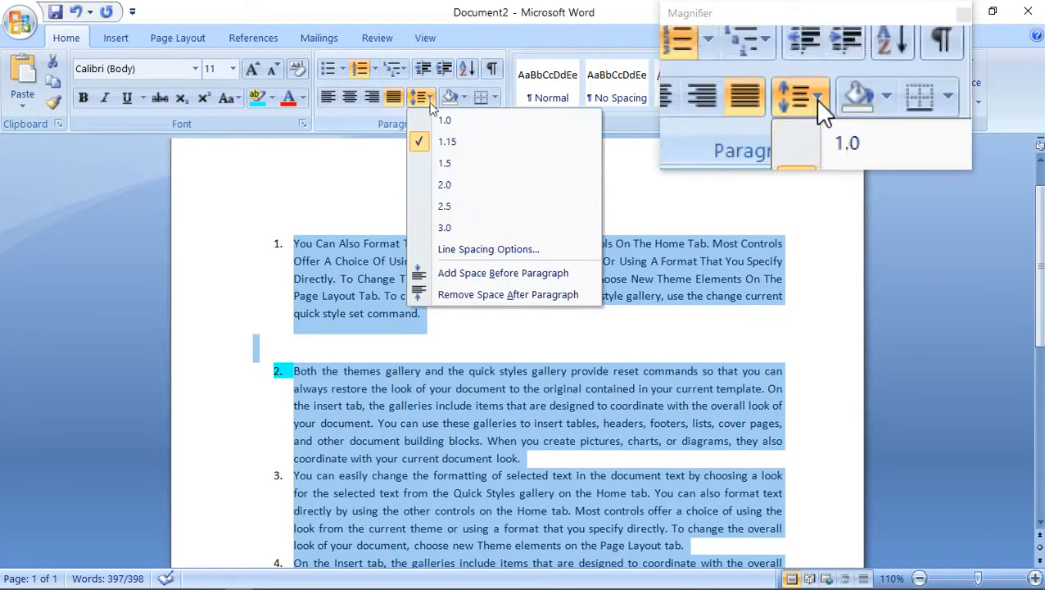
pyautogui.click(445, 165)
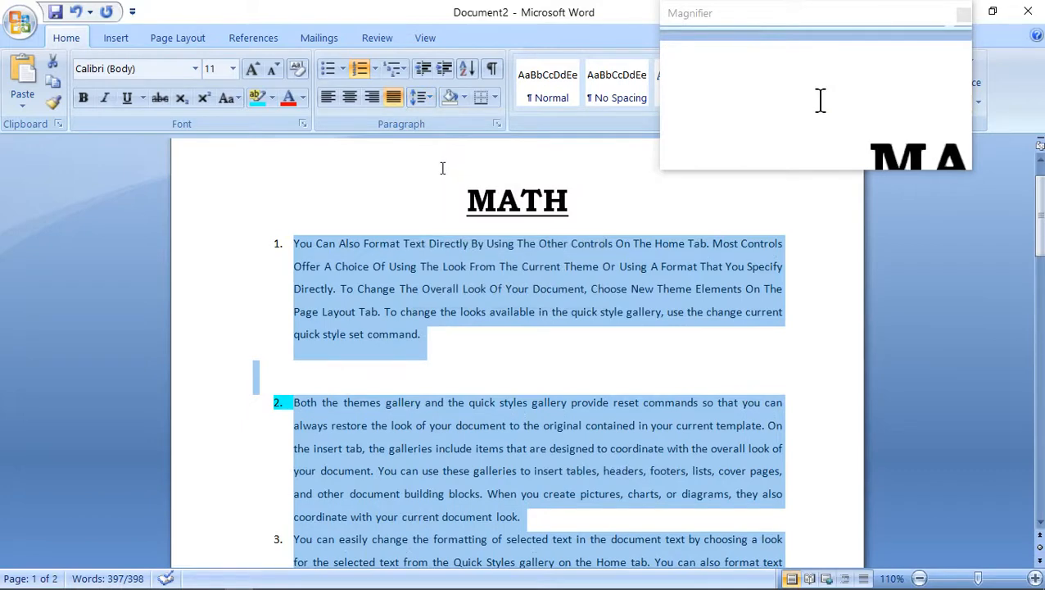
# Decrease the indent of the numbered paragraphs by one level and increase it by six levels.
pyautogui.click(430, 72)
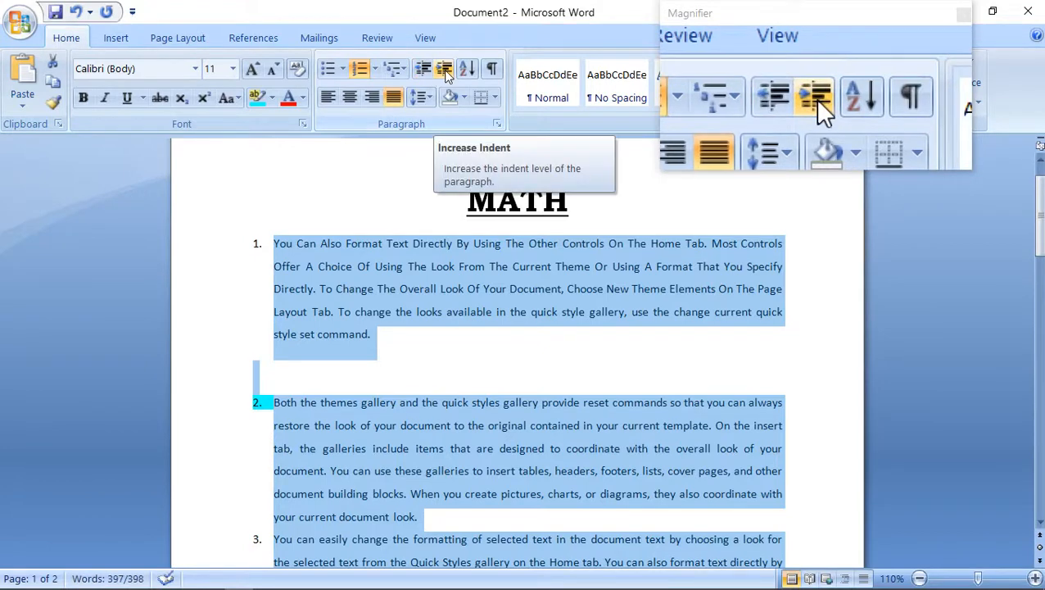
pyautogui.click(444, 70)
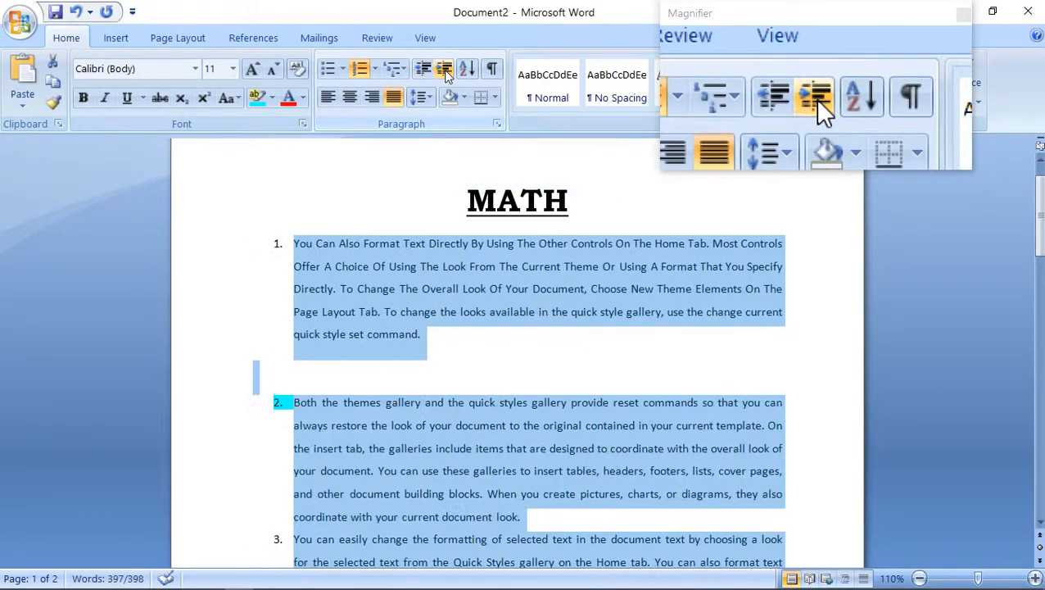
pyautogui.click(445, 71)
pyautogui.click(444, 71)
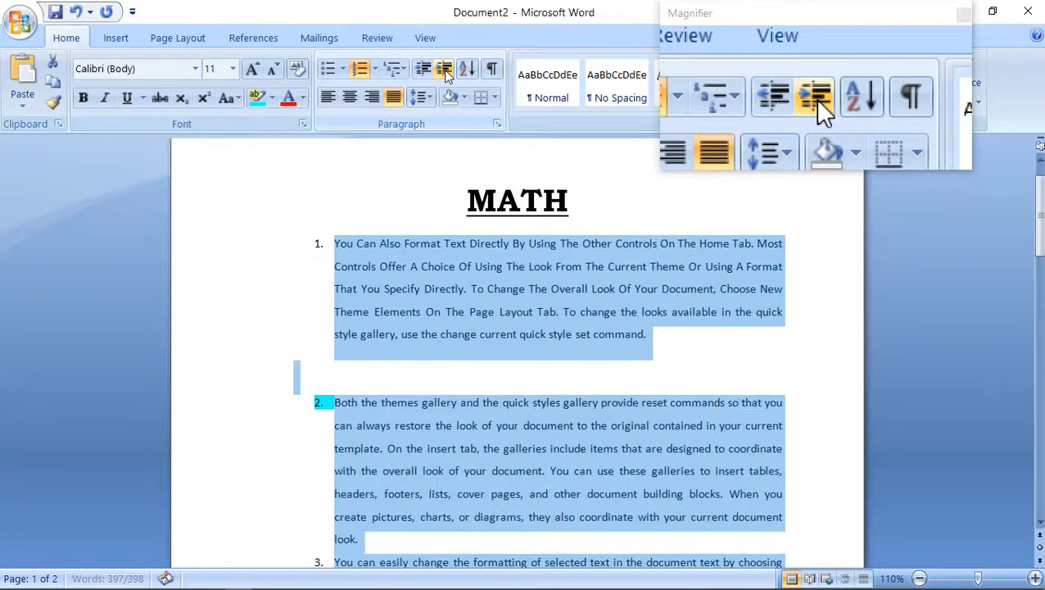
pyautogui.click(445, 70)
pyautogui.click(443, 70)
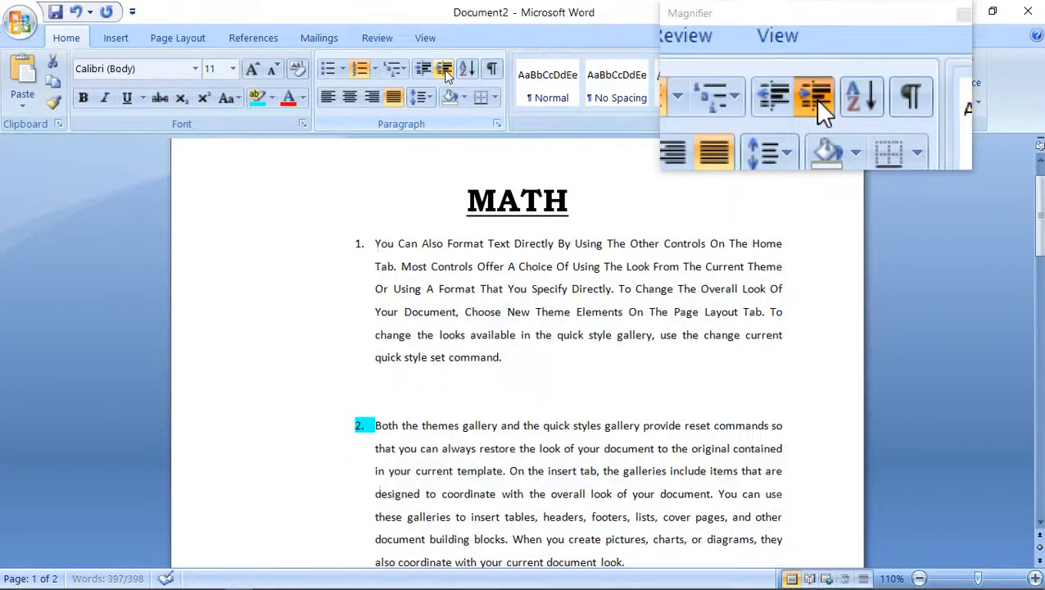
pyautogui.click(443, 70)
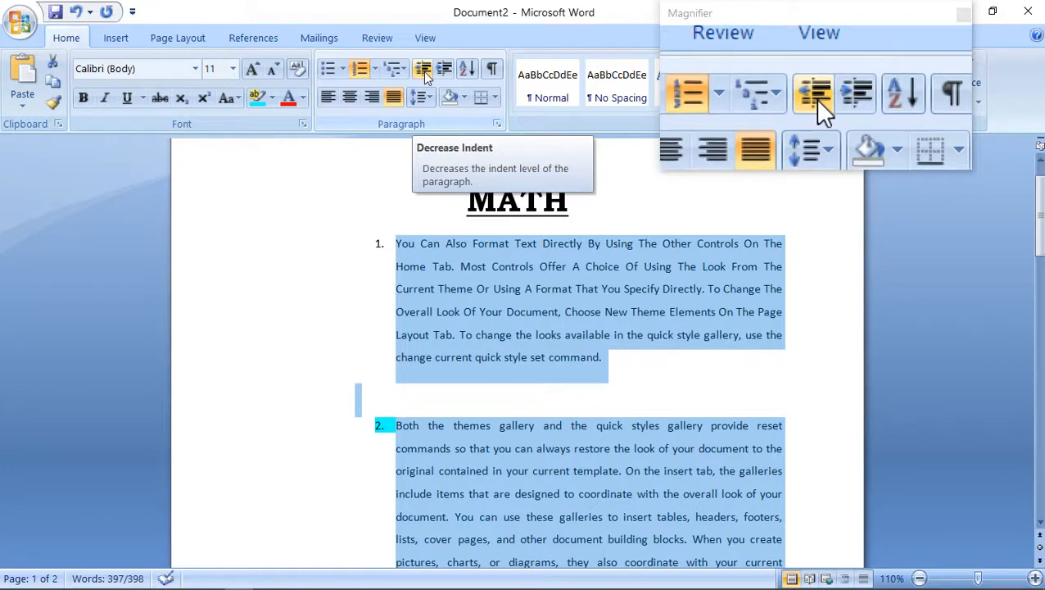
# Shade the background of the numbered paragraphs with the standard orange colour.
pyautogui.click(462, 99)
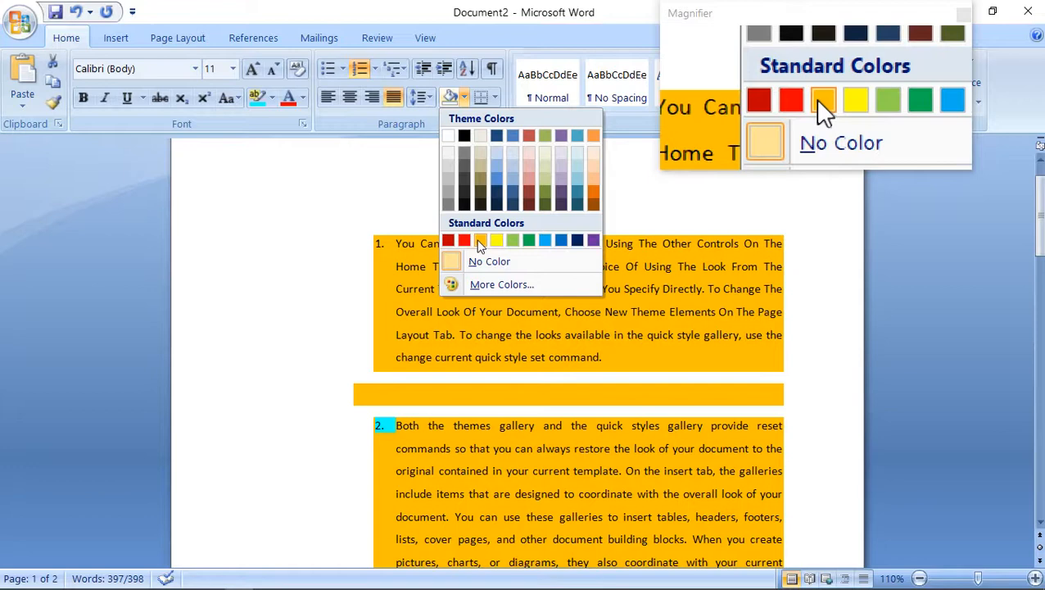
pyautogui.click(479, 241)
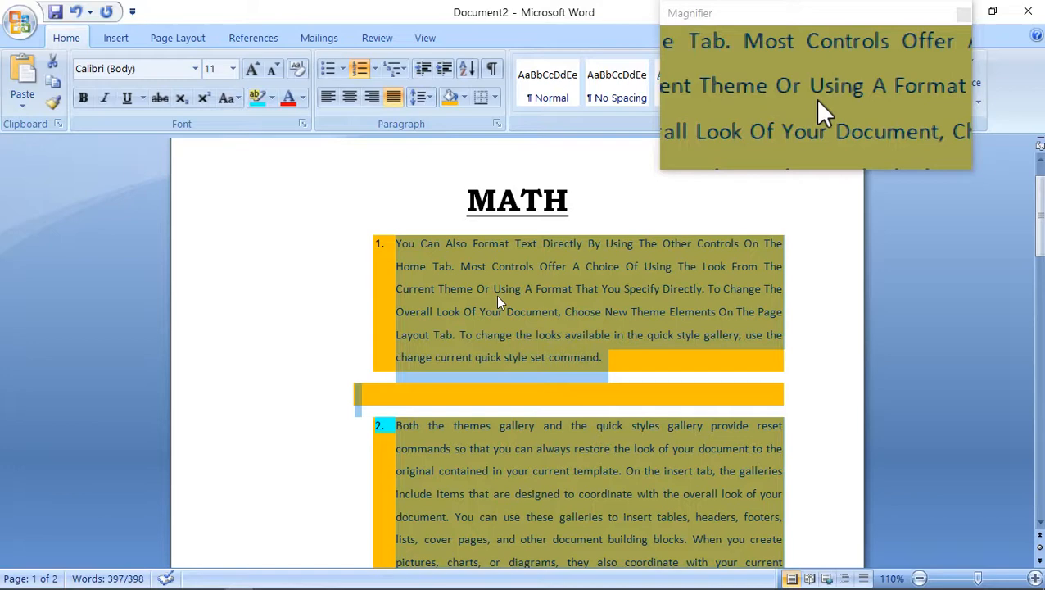
# Remove the background shading from the numbered paragraphs and highlight their text in turquoise.
pyautogui.click(464, 98)
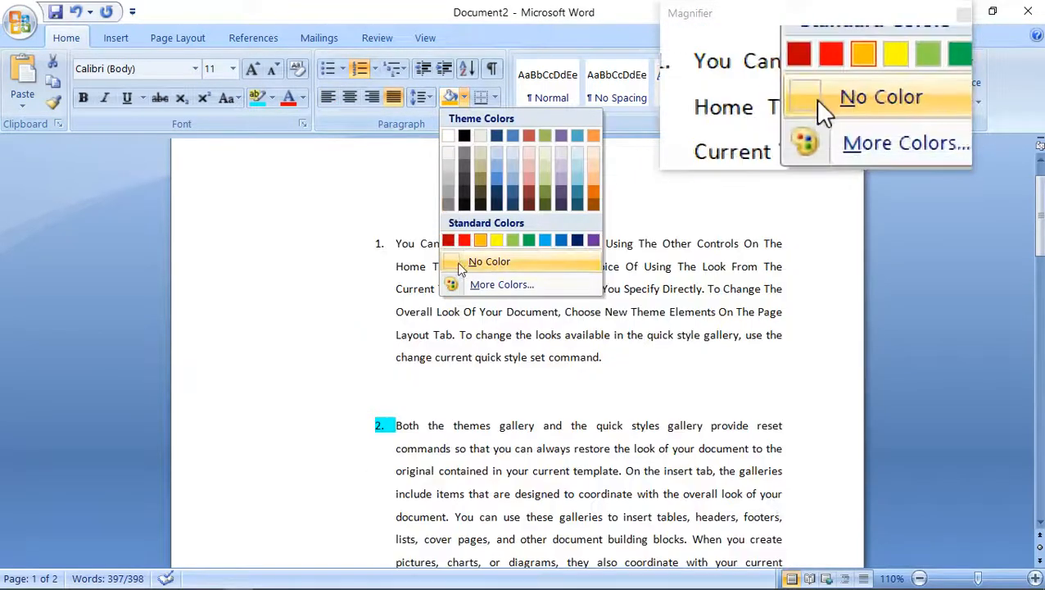
pyautogui.click(471, 262)
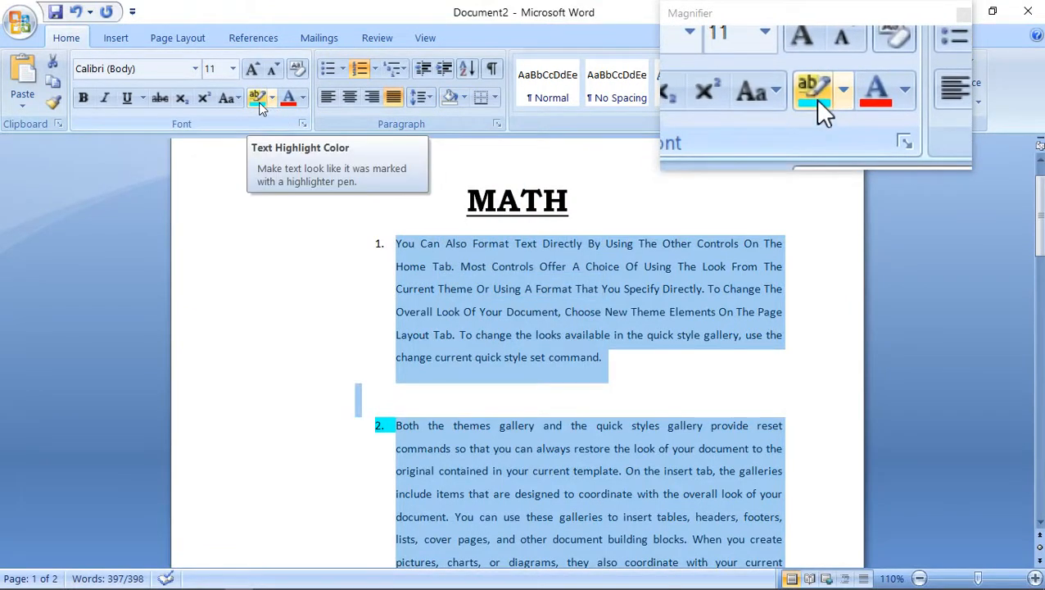
pyautogui.click(258, 105)
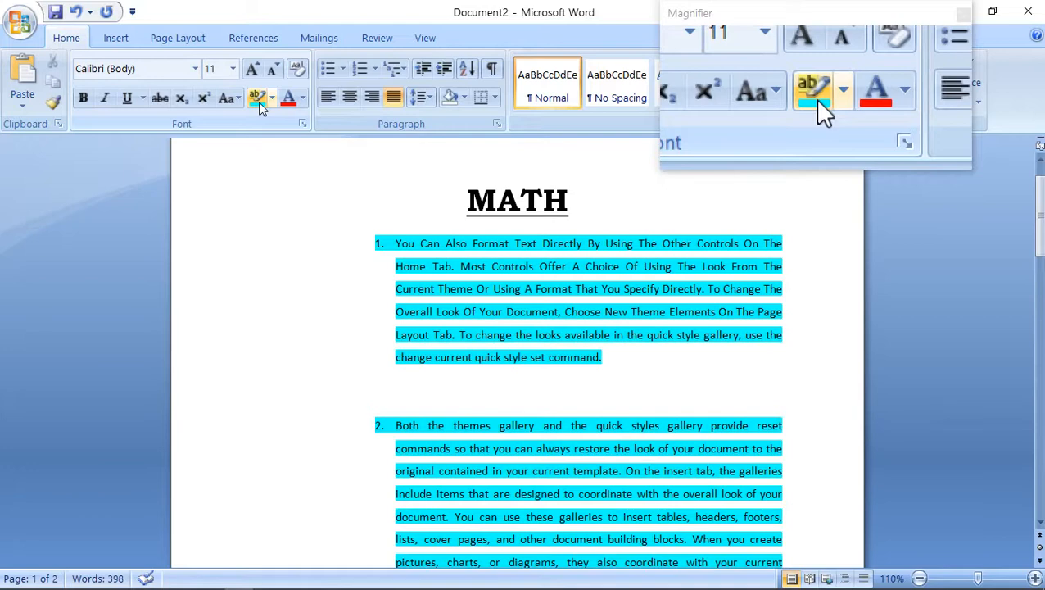
# Clear the text highlight from the numbered paragraphs with No Color, and undo the highlighting changes.
pyautogui.click(271, 99)
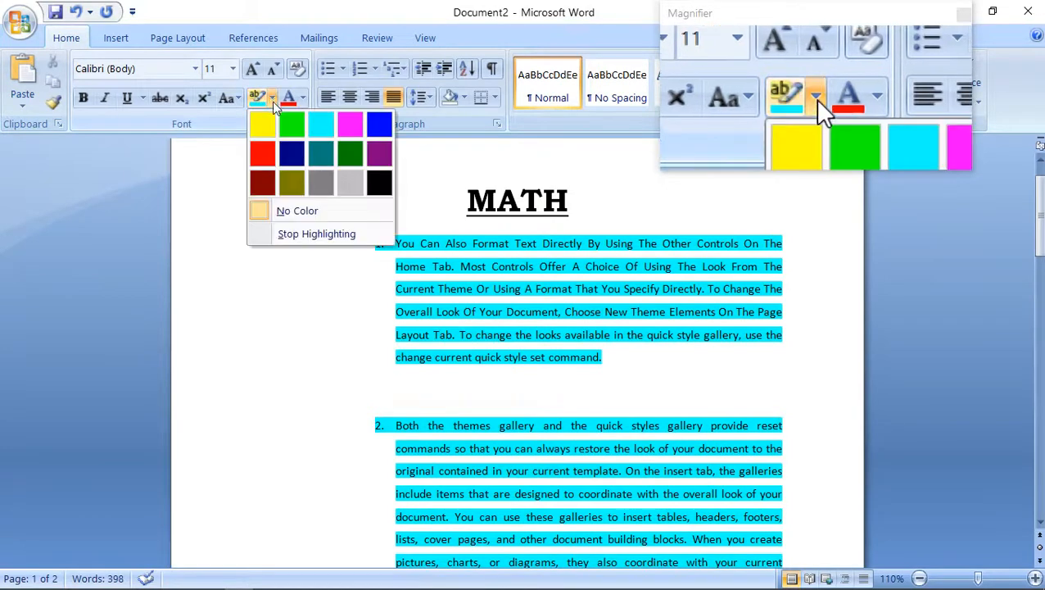
pyautogui.click(291, 211)
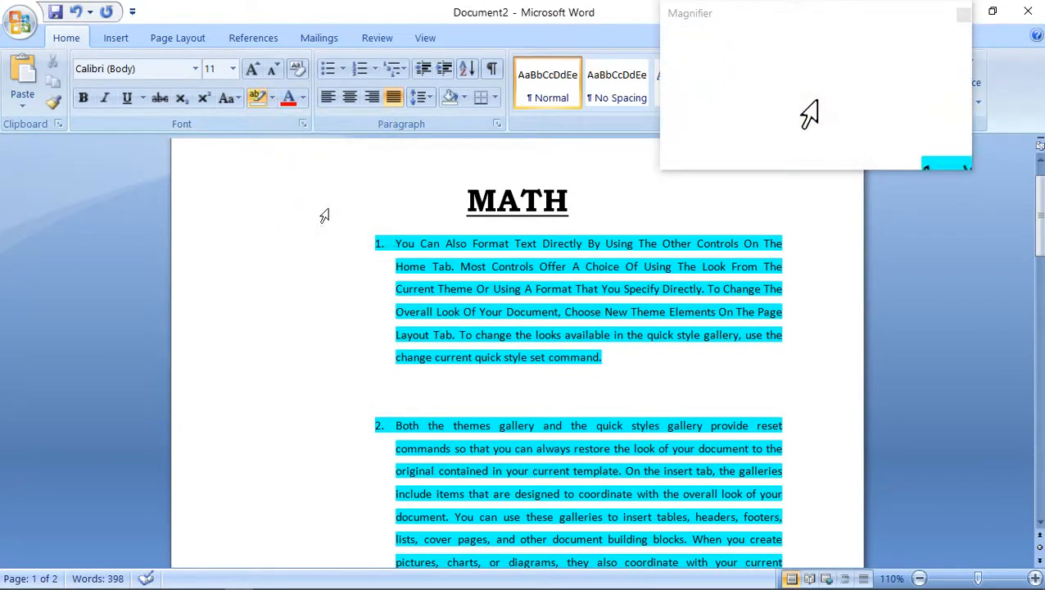
pyautogui.moveTo(376, 240)
pyautogui.mouseDown()
pyautogui.moveTo(454, 361)
pyautogui.moveTo(457, 576)
pyautogui.moveTo(462, 534)
pyautogui.mouseUp()
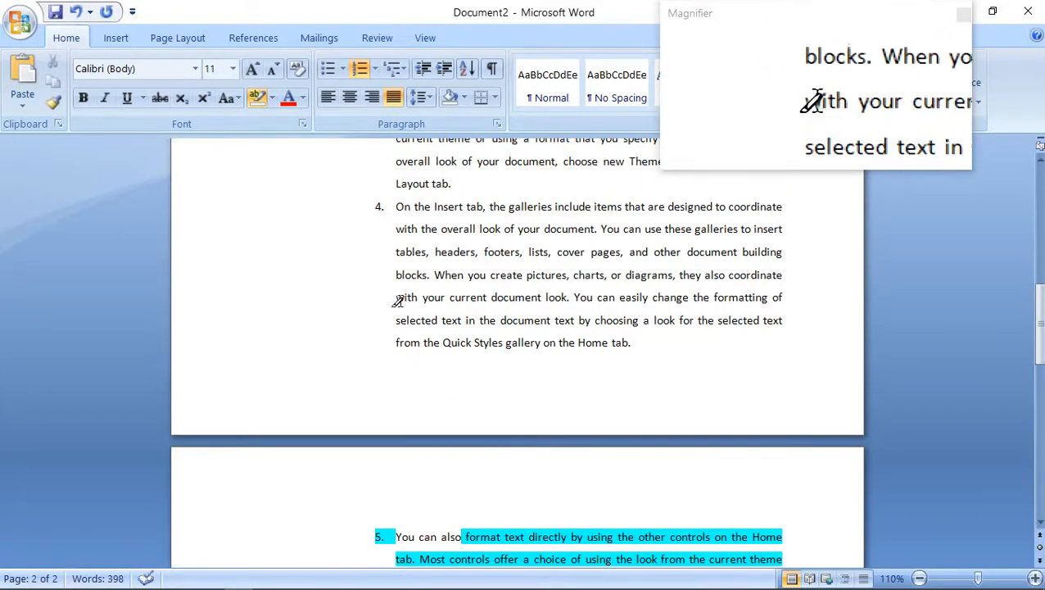
pyautogui.hotkey('ctrl', 'z')
pyautogui.hotkey('ctrl', 'z')
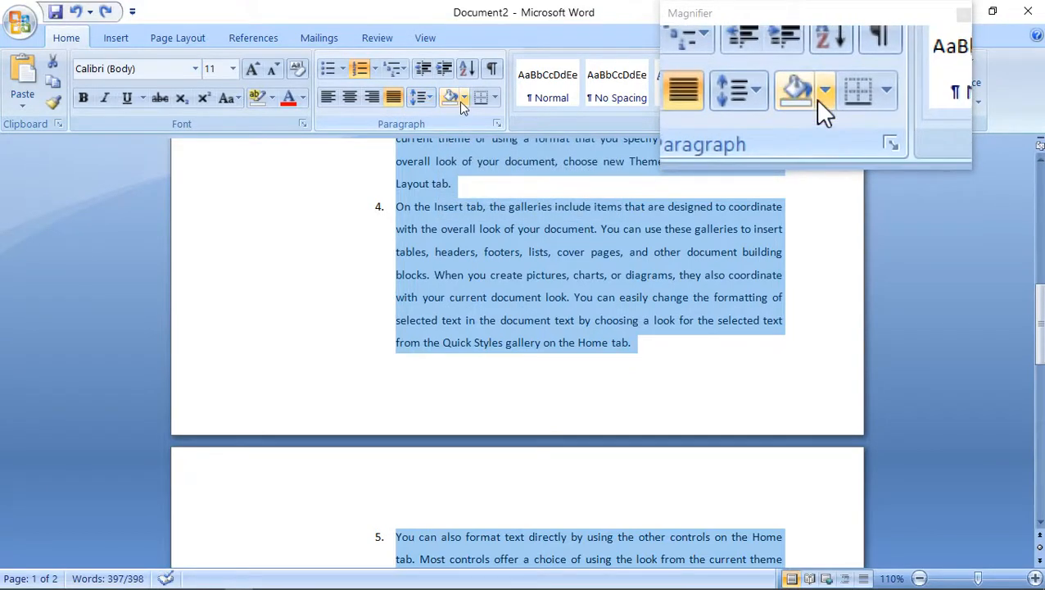
# Shade the background of the selected numbered paragraphs with the standard orange colour again and deselect them.
pyautogui.click(464, 96)
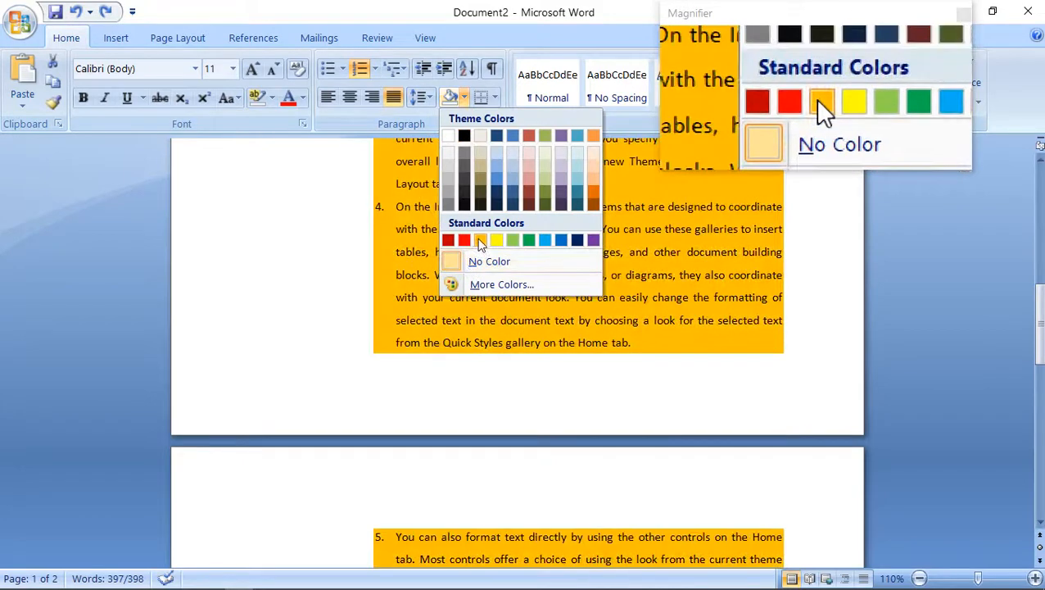
pyautogui.click(480, 241)
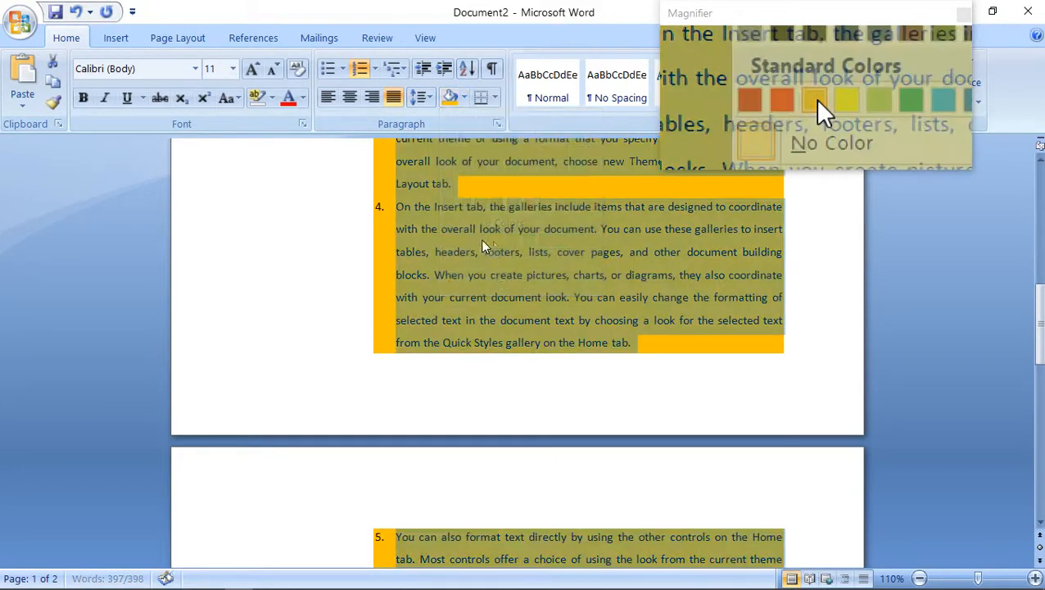
pyautogui.click(533, 191)
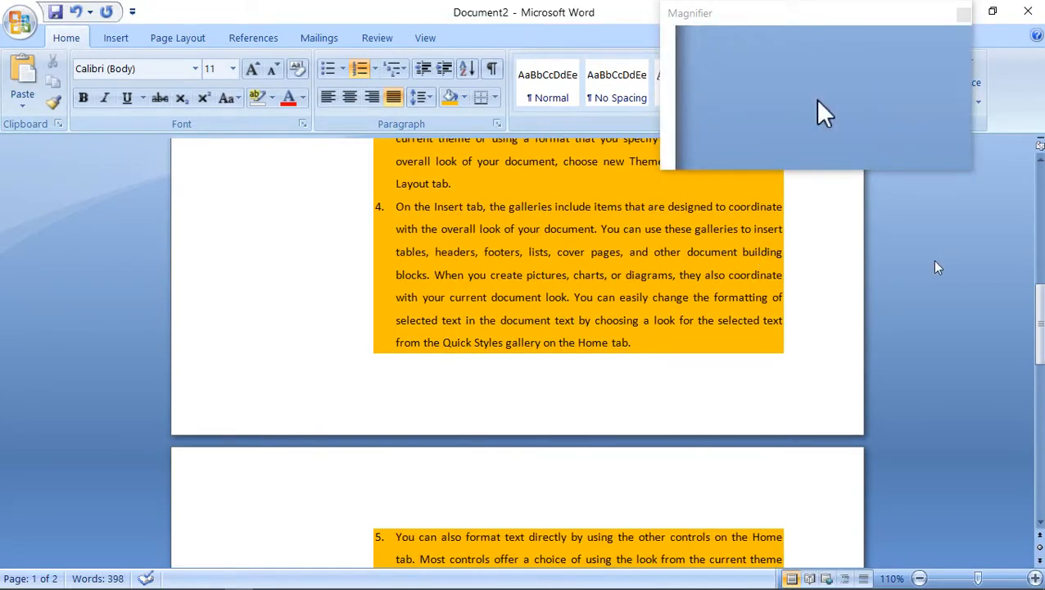
# Apply outside borders to the MATH heading at the start of the document.
pyautogui.hotkey('ctrl', 'Home')
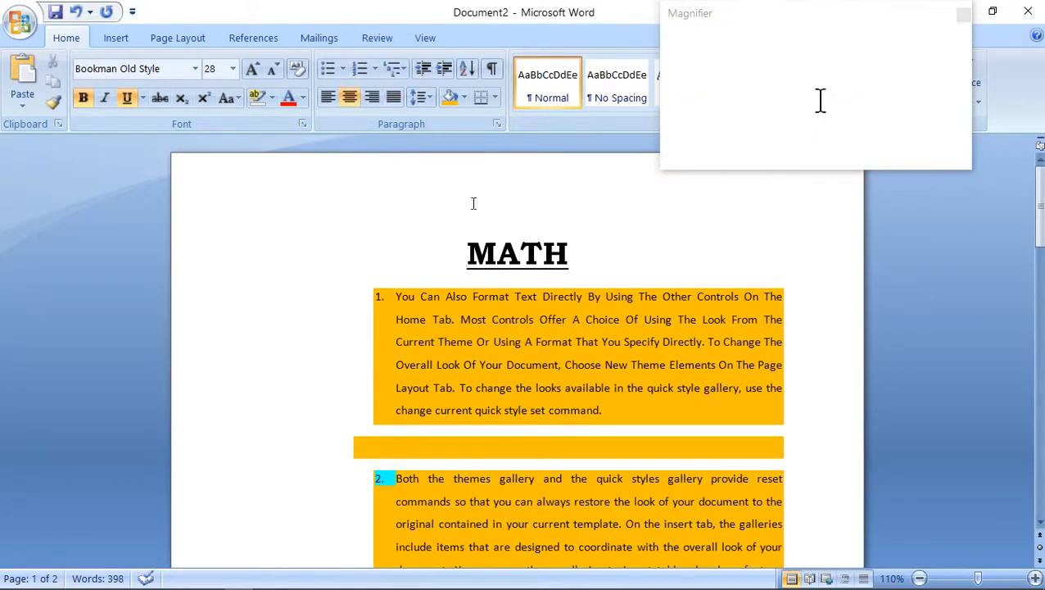
pyautogui.moveTo(460, 248); pyautogui.dragTo(571, 255)
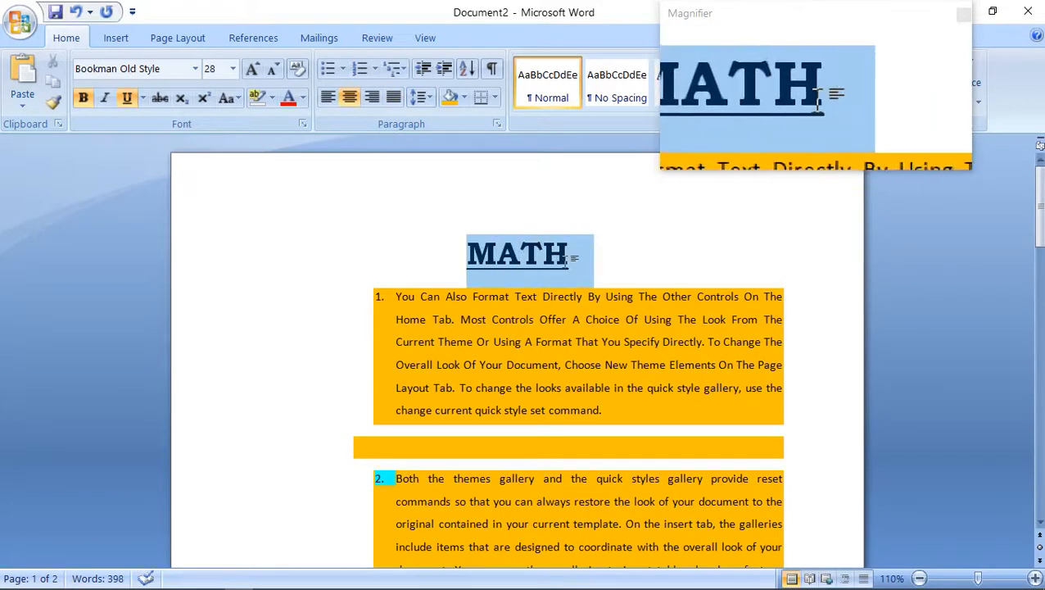
pyautogui.click(495, 98)
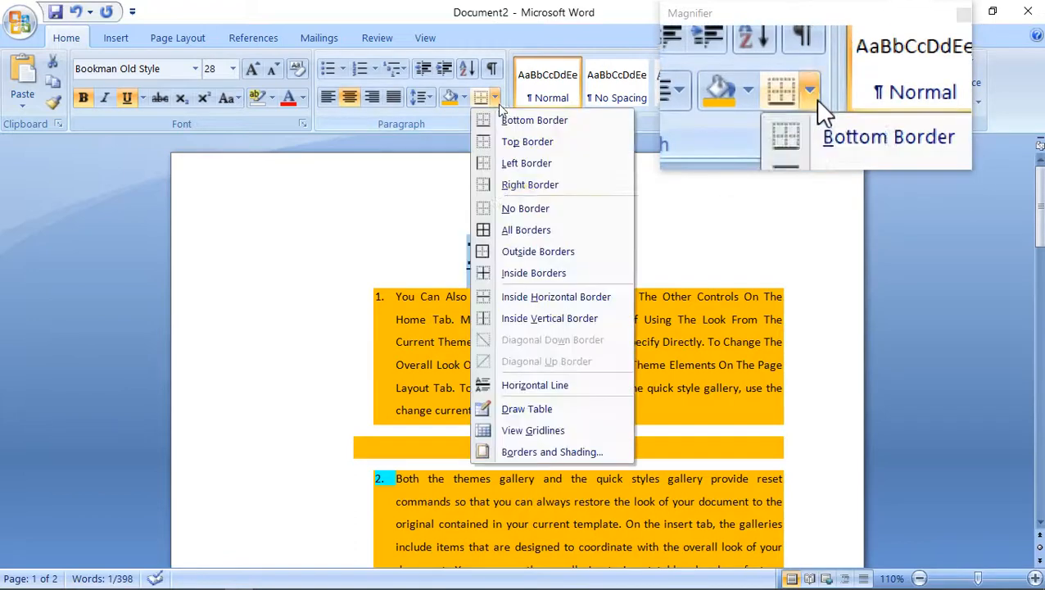
pyautogui.click(529, 252)
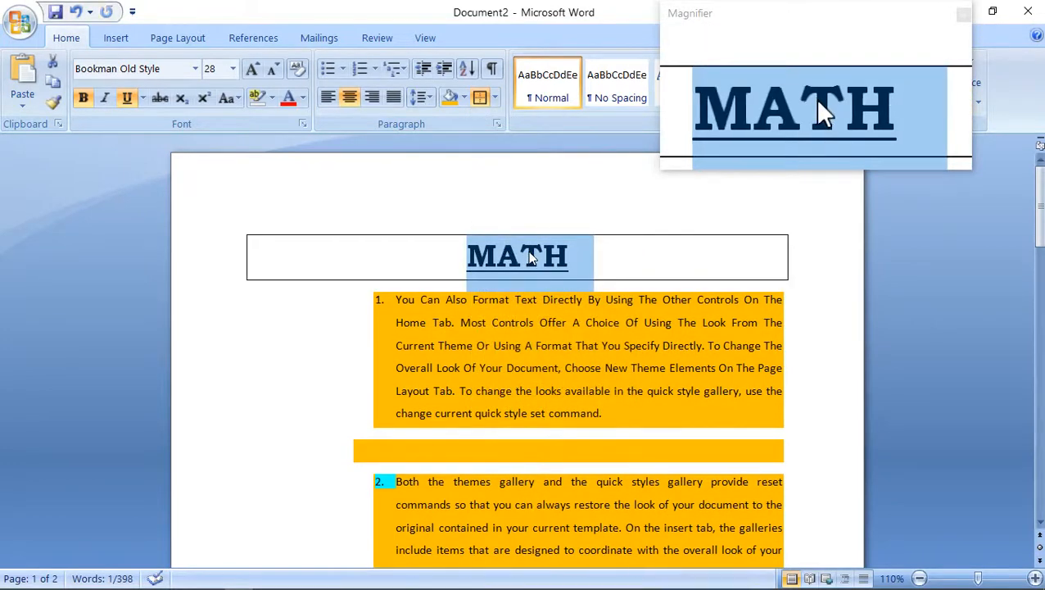
# Remove the bottom border from the MATH heading and reapply its outside borders.
pyautogui.click(494, 98)
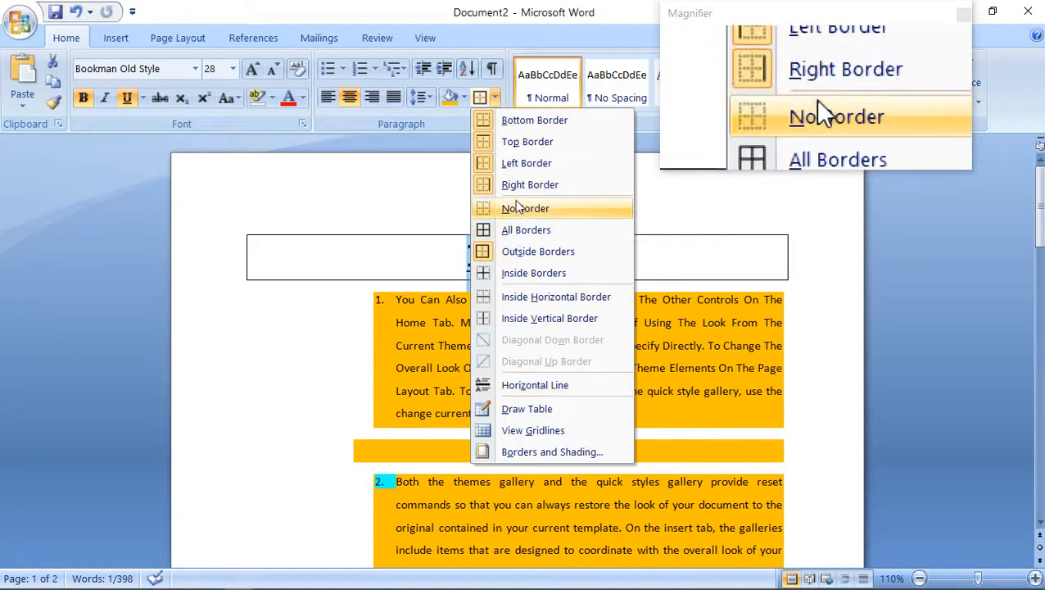
pyautogui.click(530, 127)
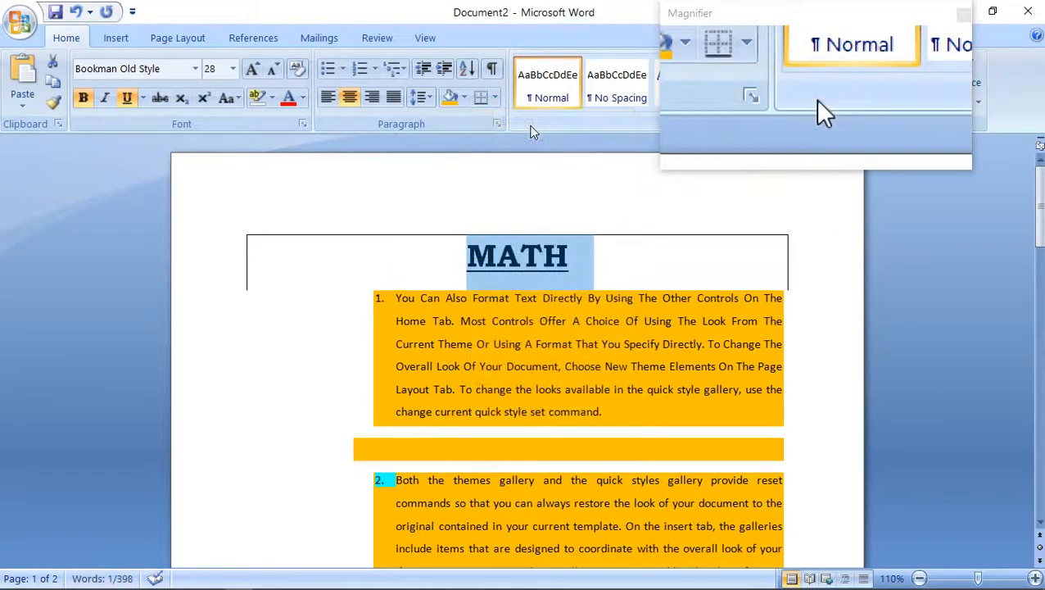
pyautogui.click(494, 97)
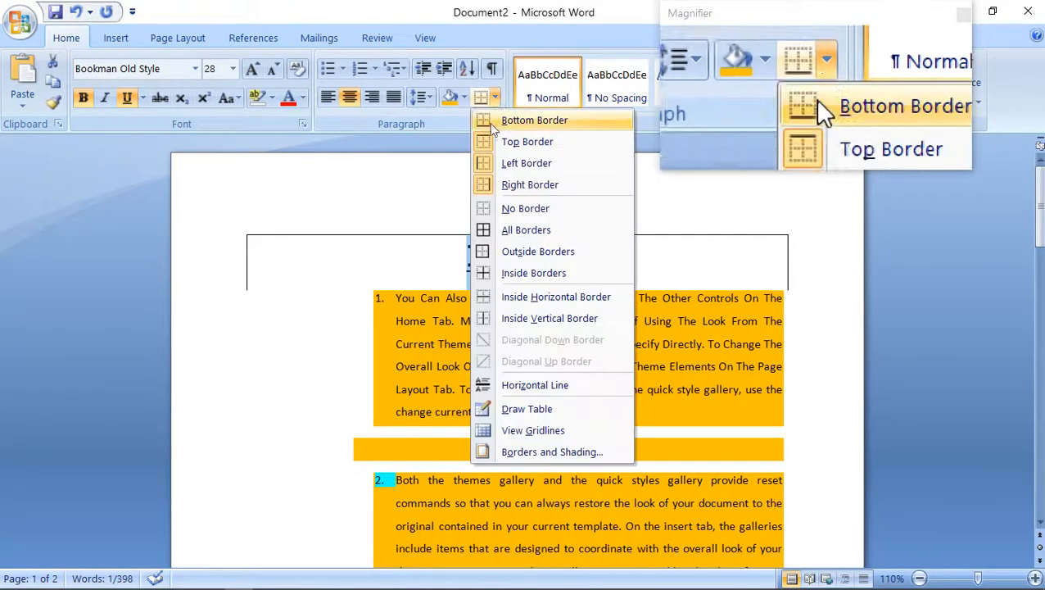
pyautogui.click(510, 251)
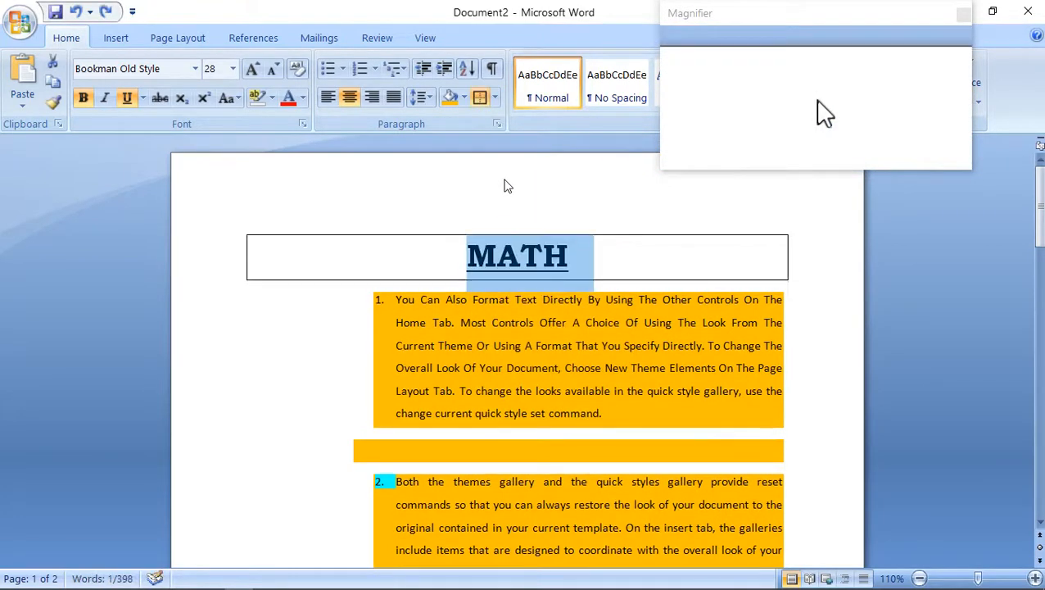
# Undo the heading's border changes and give the MATH heading only a bottom border.
pyautogui.hotkey('ctrl', 'z')
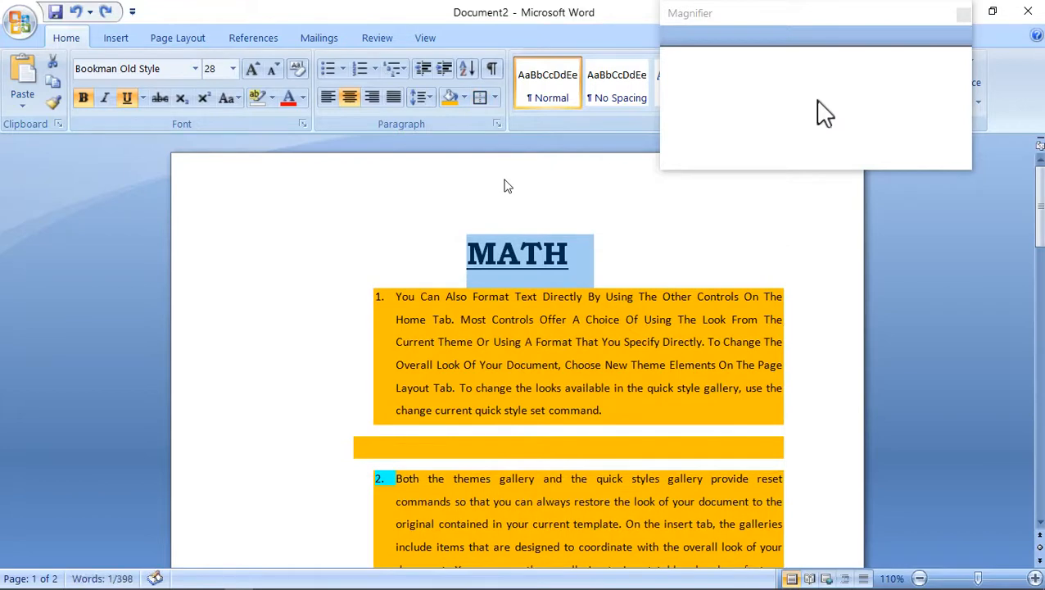
pyautogui.click(496, 97)
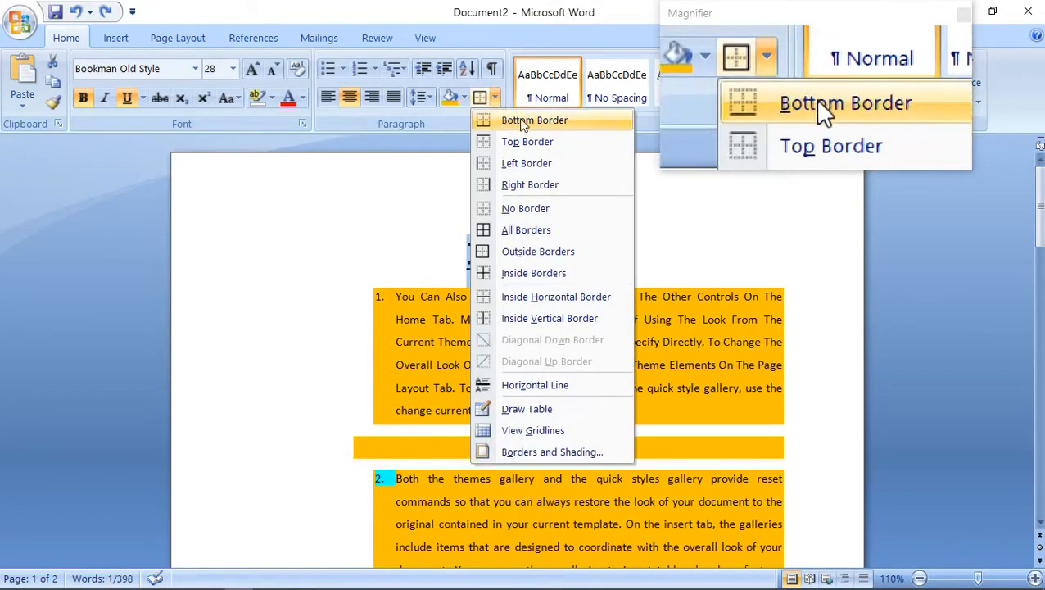
pyautogui.click(519, 120)
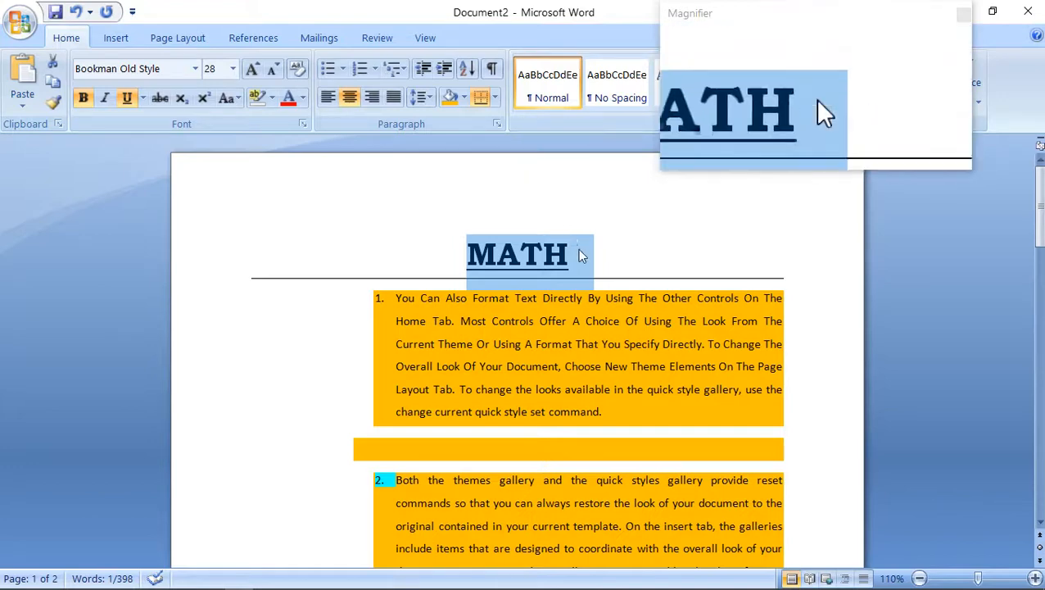
# Open the Borders and Shading settings for the MATH heading and choose the Shadow border setting.
pyautogui.moveTo(583, 256); pyautogui.dragTo(455, 251)
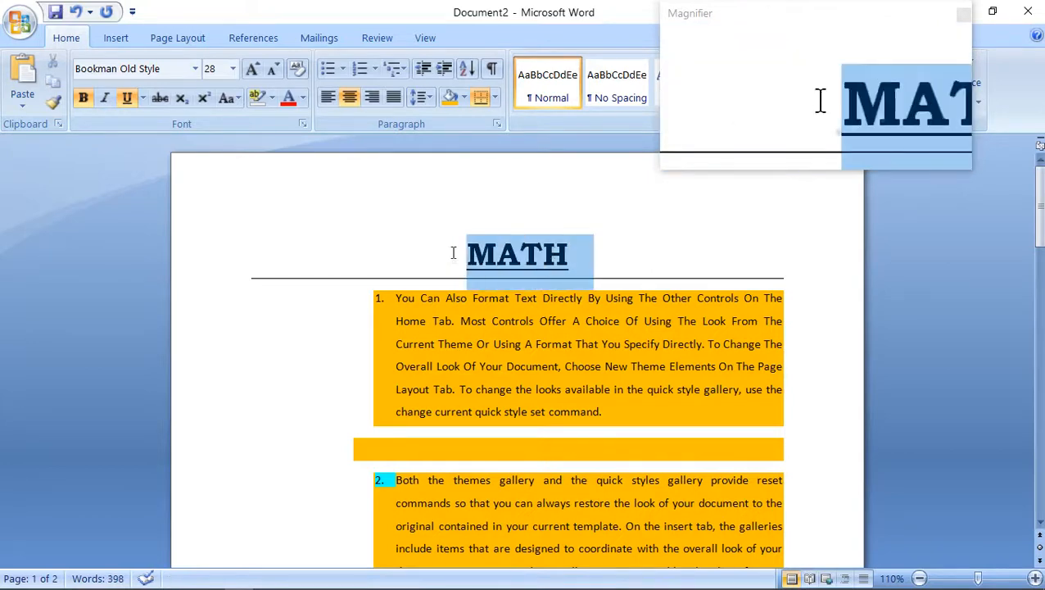
pyautogui.click(494, 98)
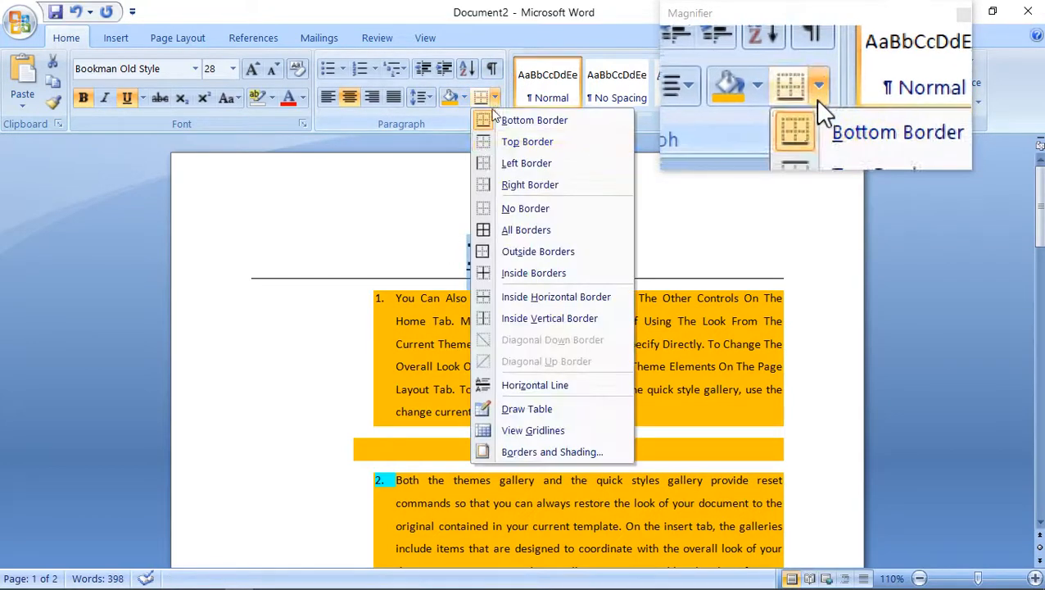
pyautogui.click(537, 453)
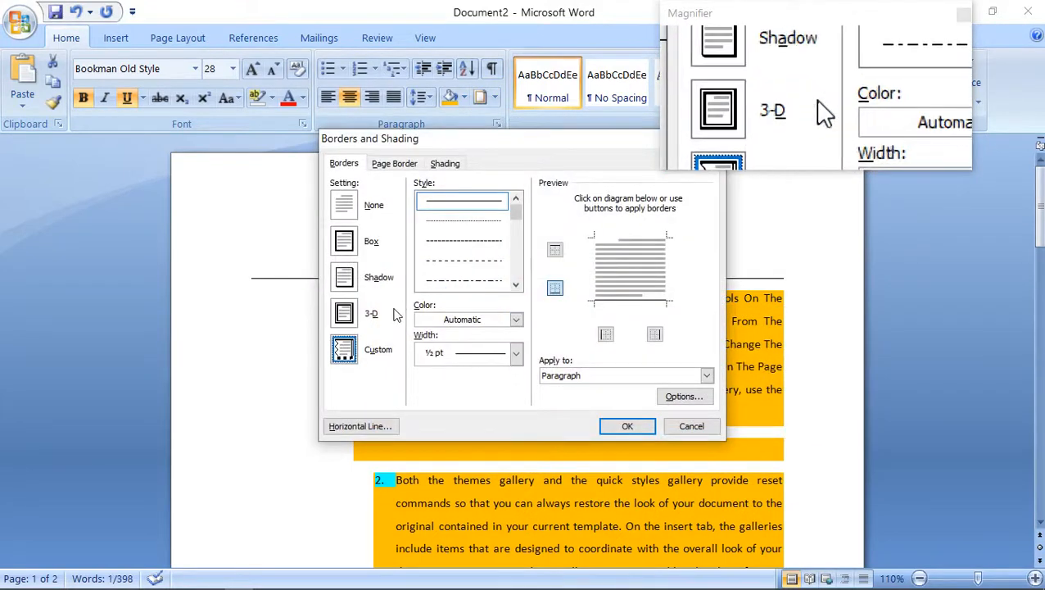
pyautogui.click(345, 279)
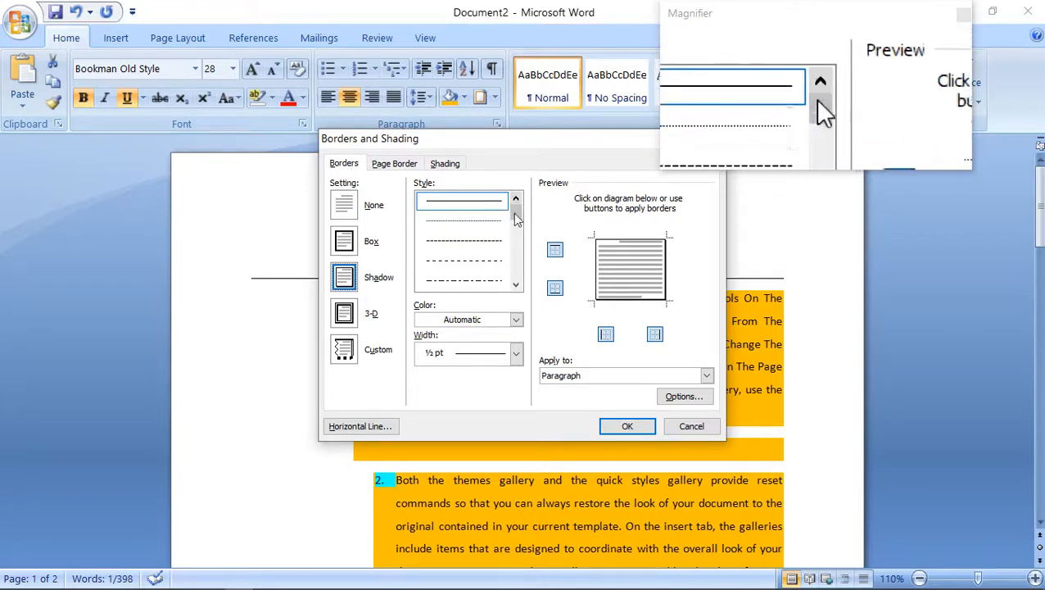
# Try red for the heading's border, settle on standard yellow, and set the border width to 3 pt.
pyautogui.click(515, 319)
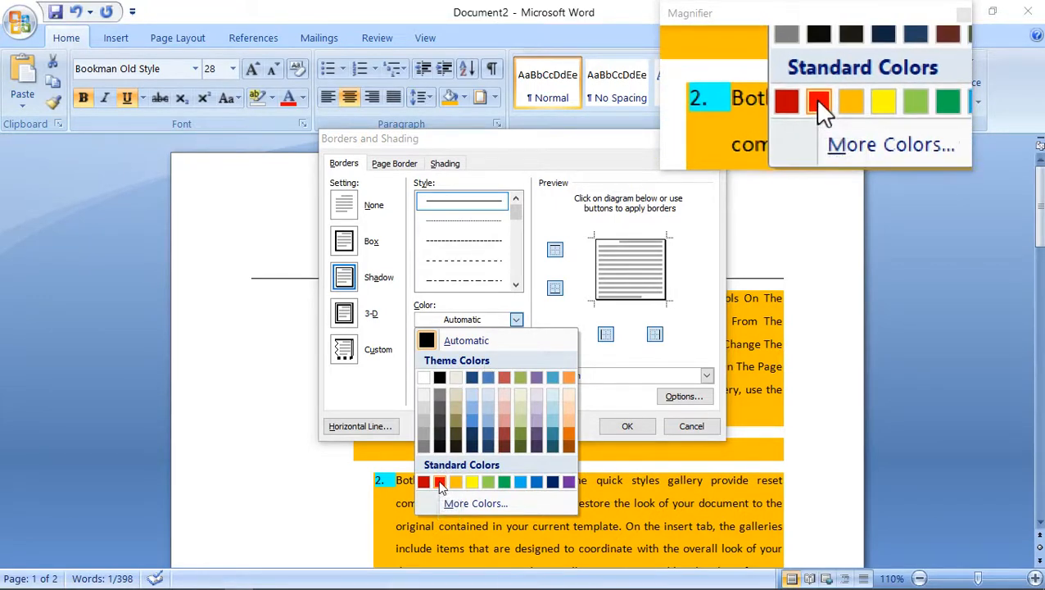
pyautogui.click(439, 483)
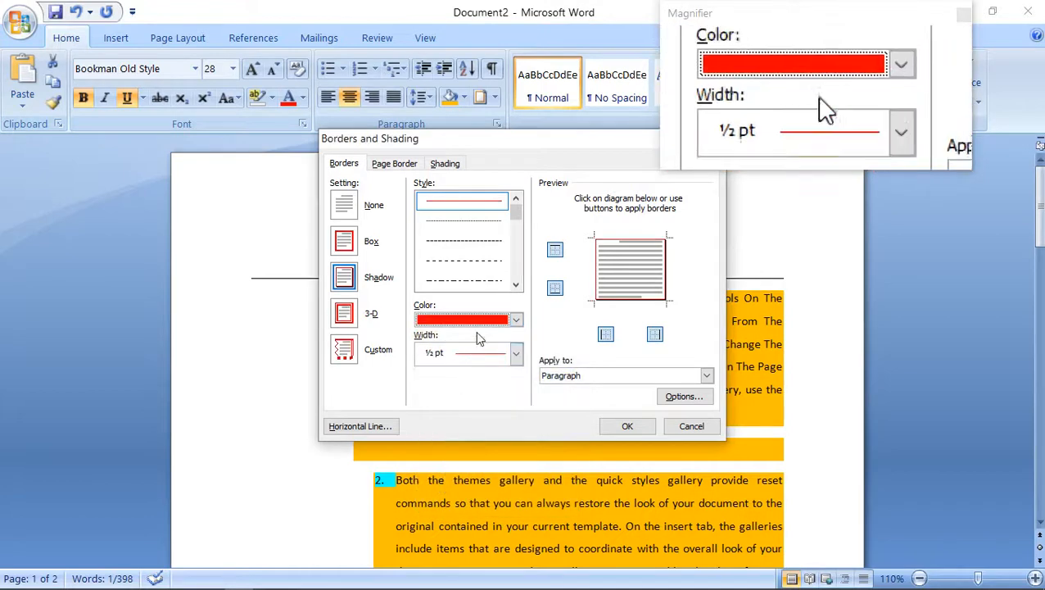
pyautogui.click(517, 320)
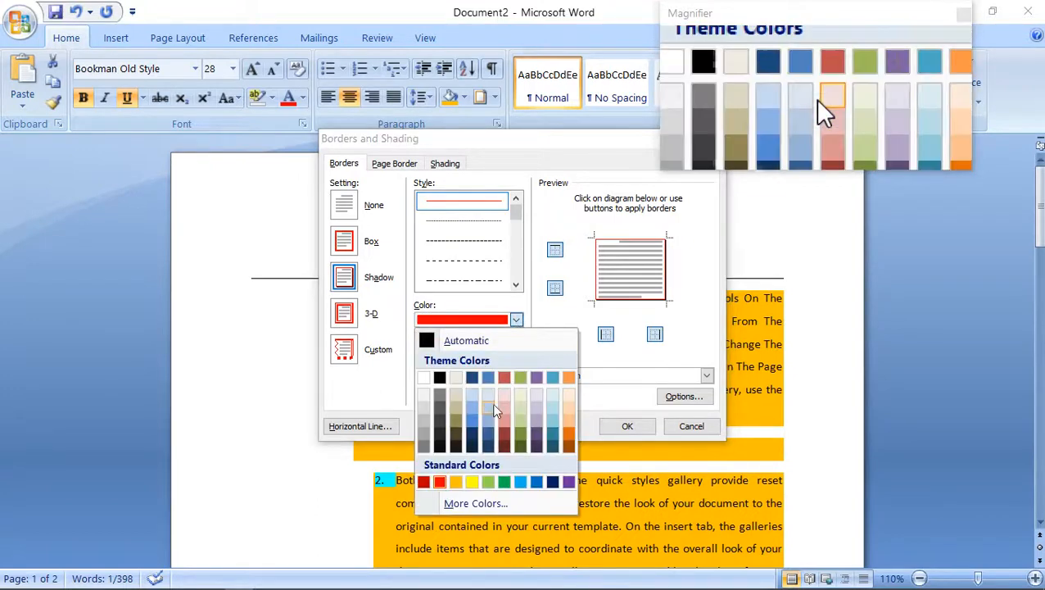
pyautogui.click(472, 483)
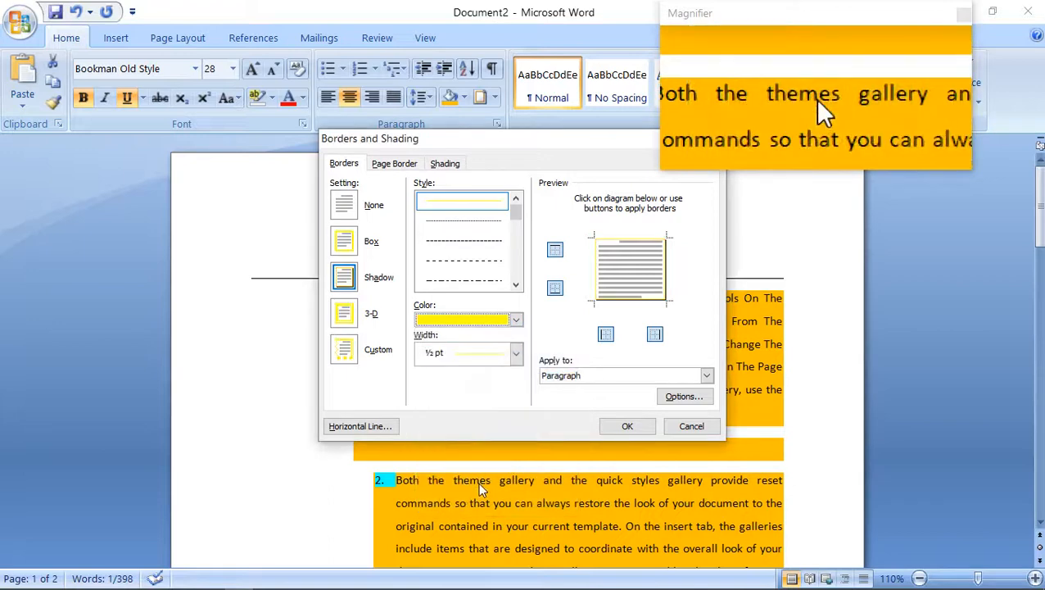
pyautogui.click(516, 353)
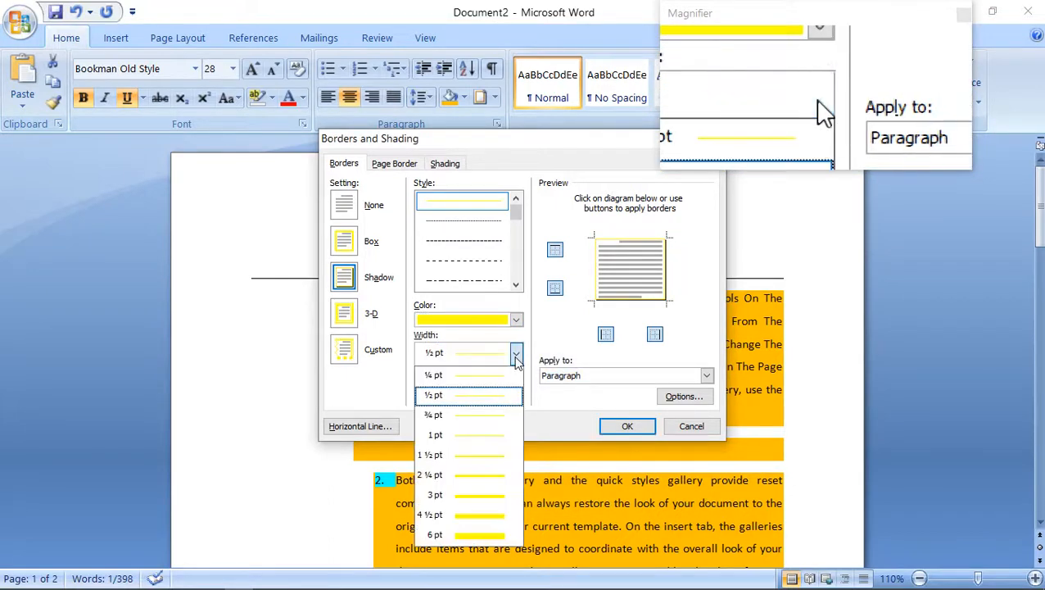
pyautogui.click(481, 495)
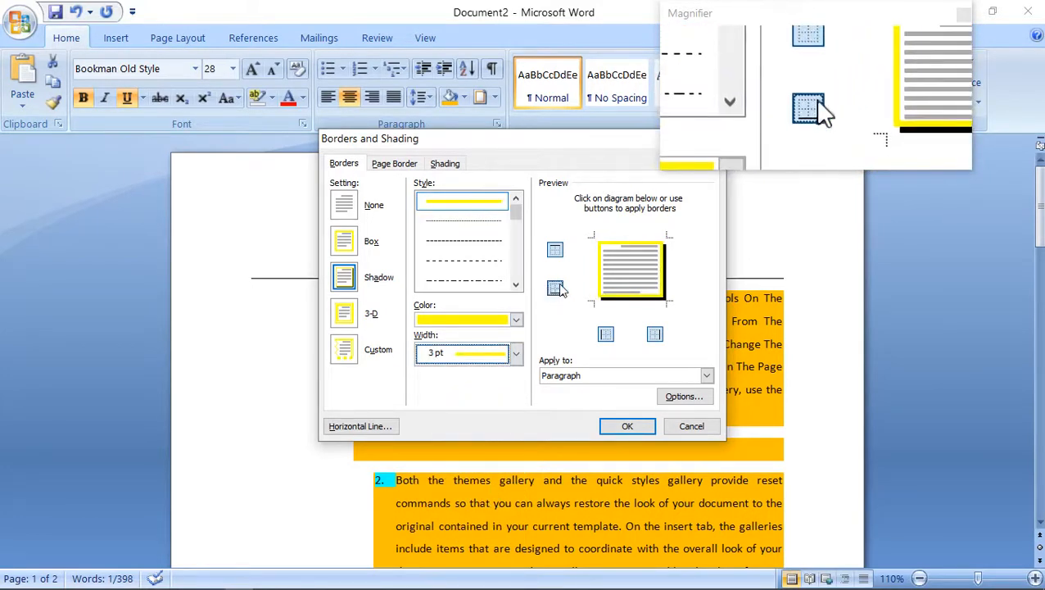
# Remove and re-add the top edge in the border preview, and apply the custom border to the heading paragraph.
pyautogui.click(617, 246)
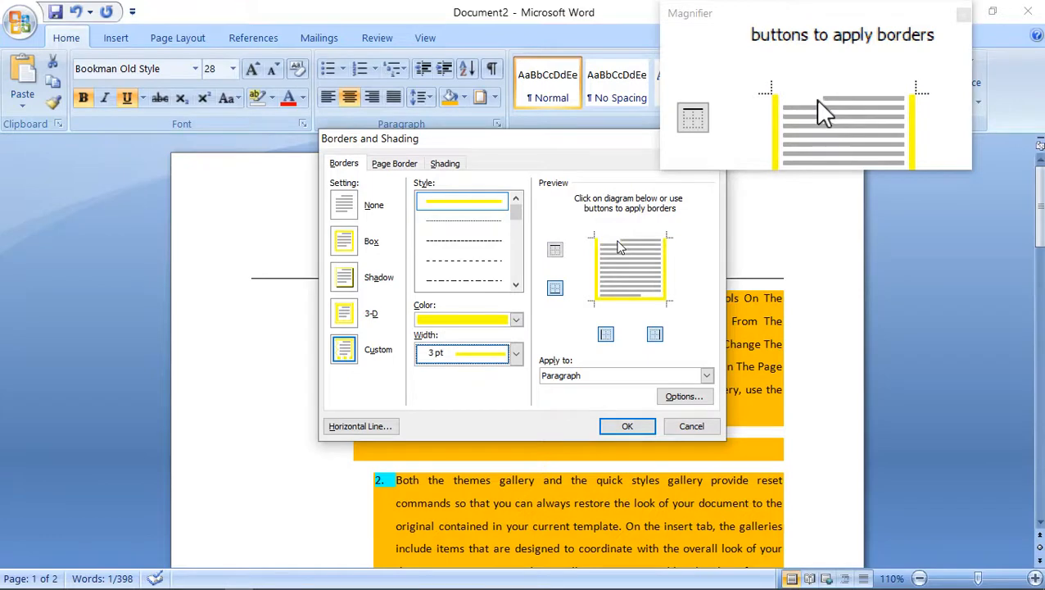
pyautogui.click(556, 250)
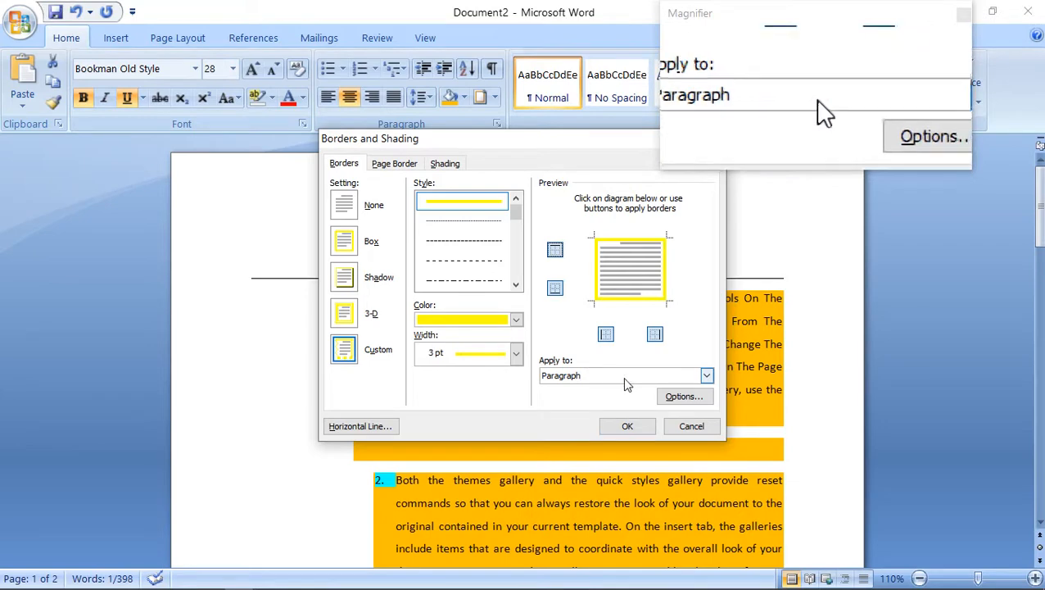
pyautogui.click(627, 427)
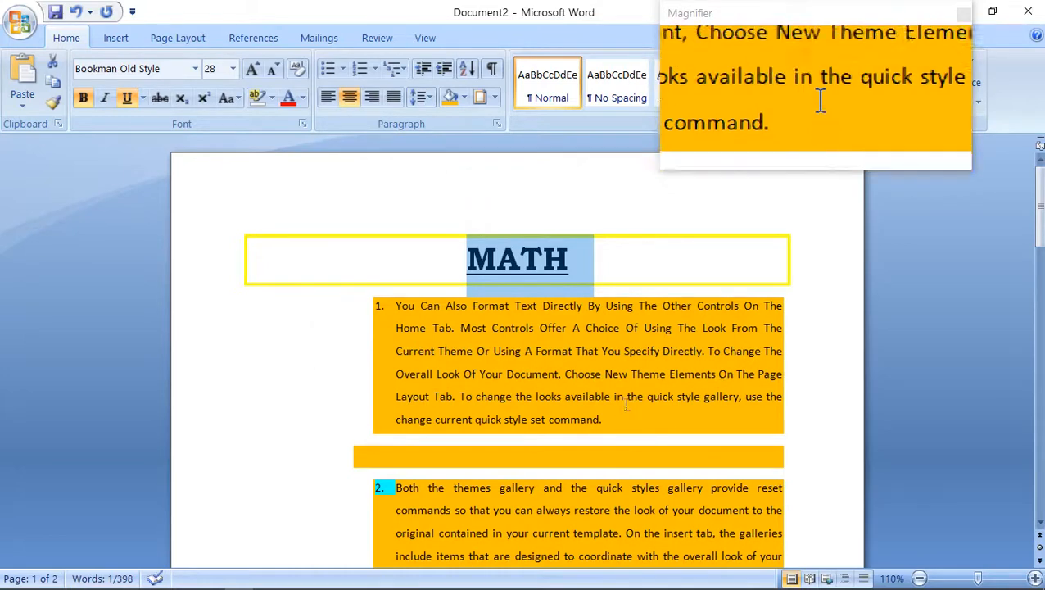
# Add a 3-D page border in standard orange to the whole document.
pyautogui.click(494, 98)
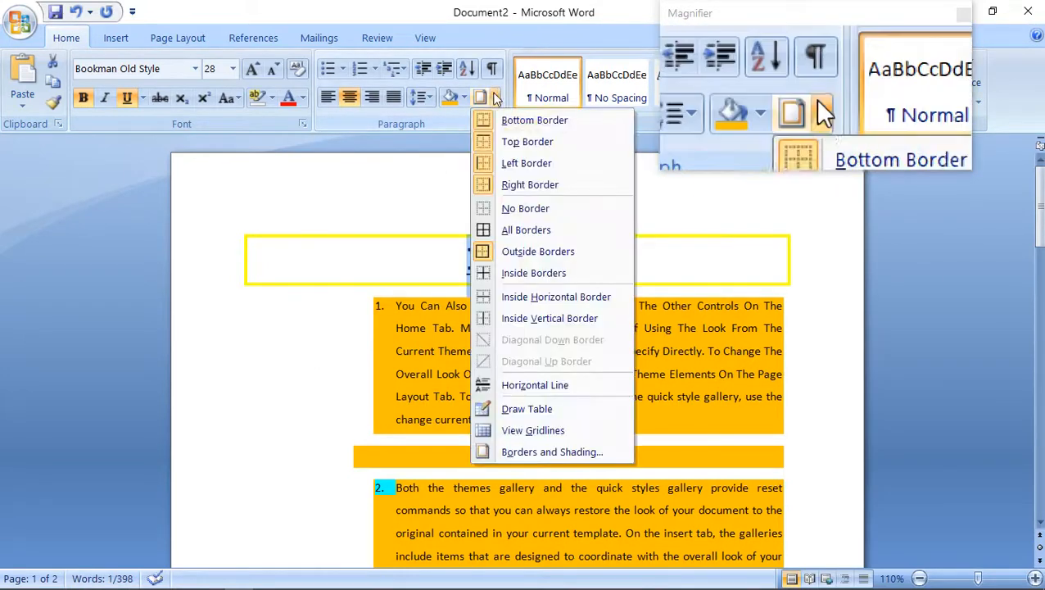
pyautogui.click(502, 457)
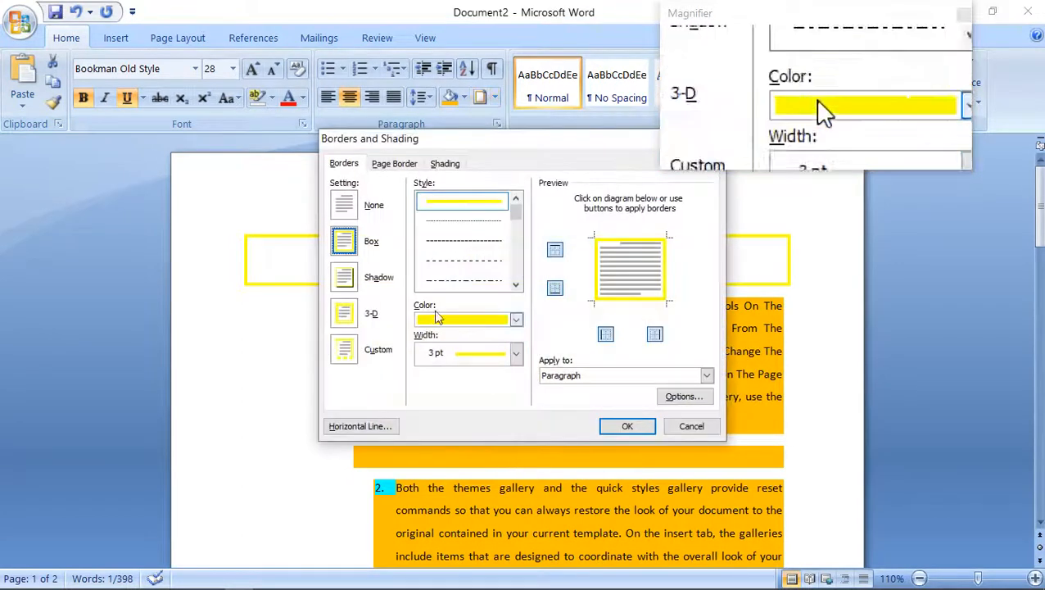
pyautogui.click(397, 167)
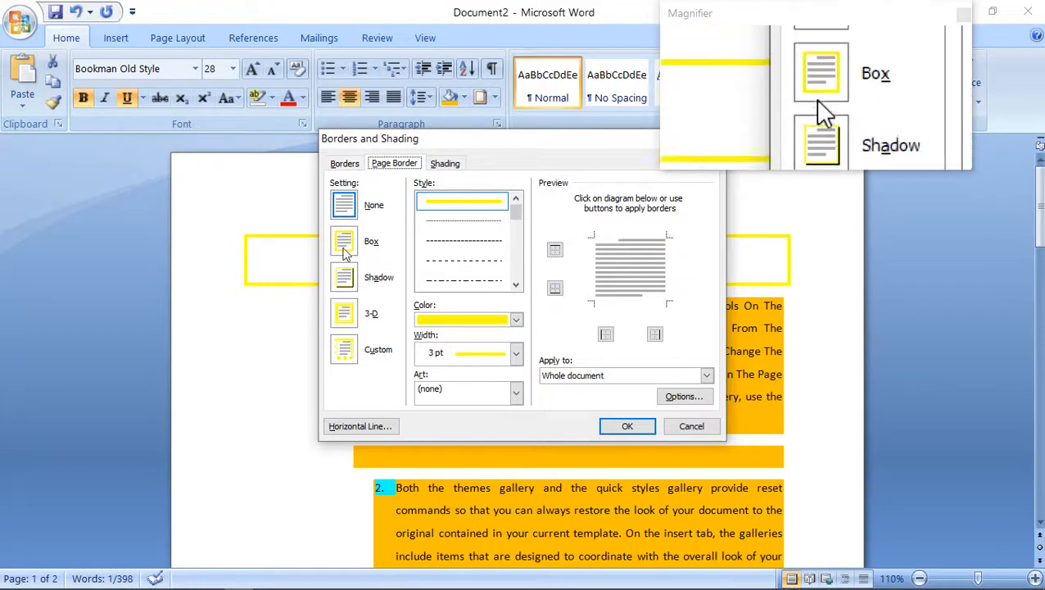
pyautogui.click(350, 317)
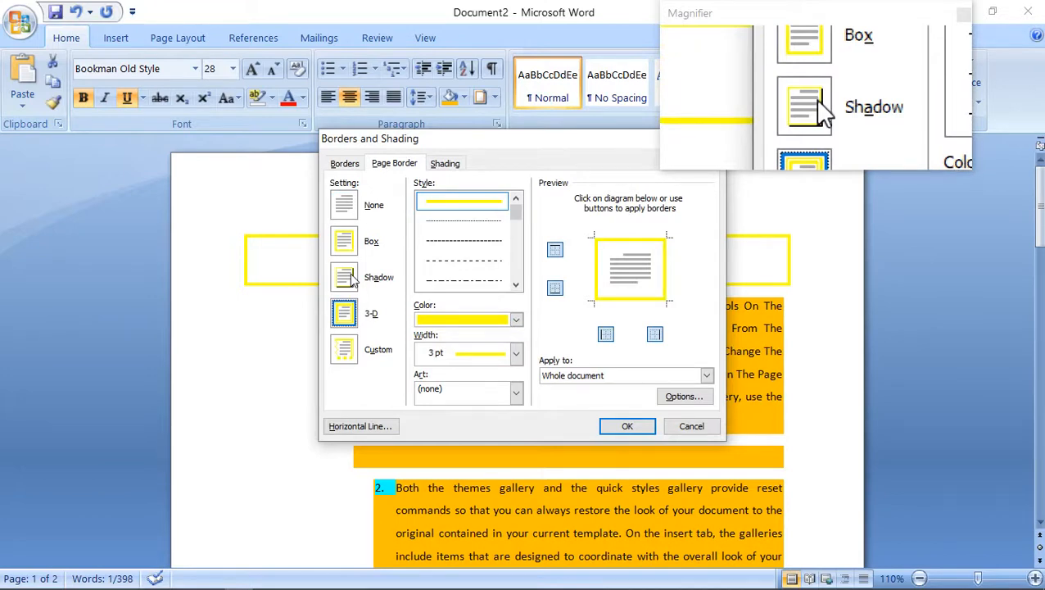
pyautogui.click(515, 320)
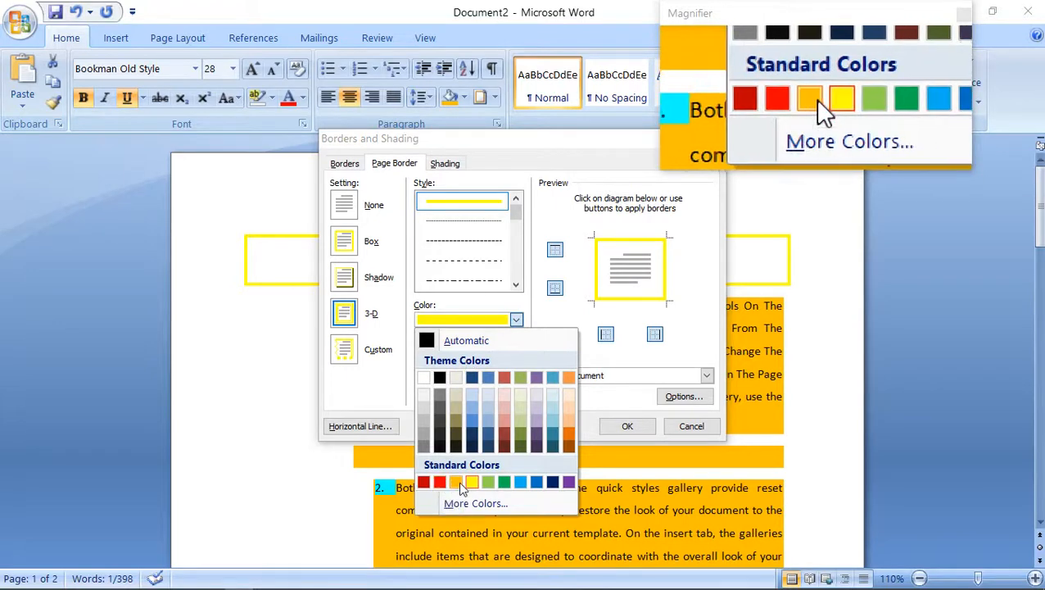
pyautogui.click(460, 482)
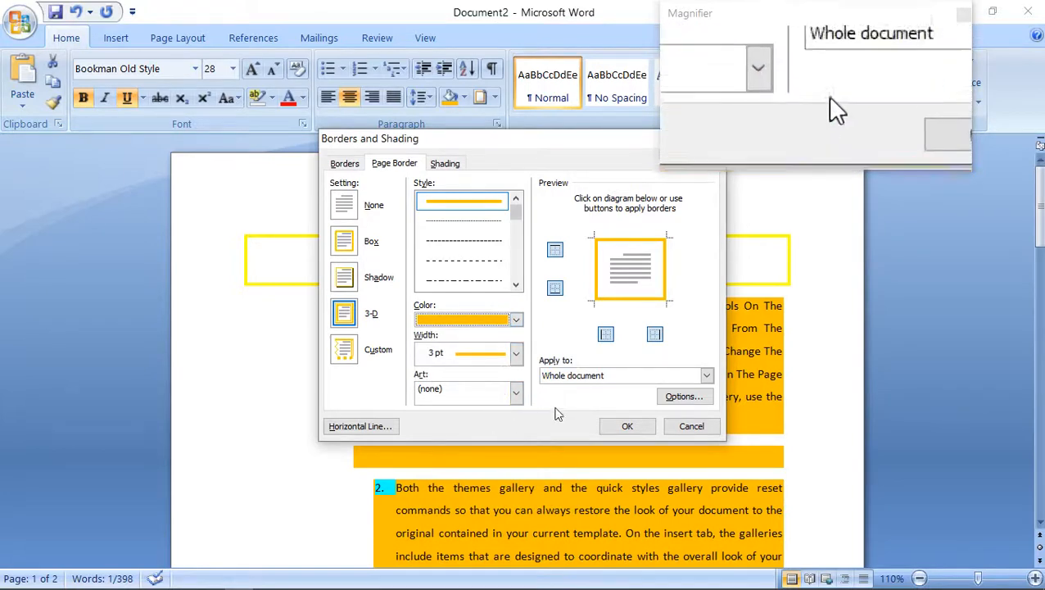
pyautogui.click(625, 426)
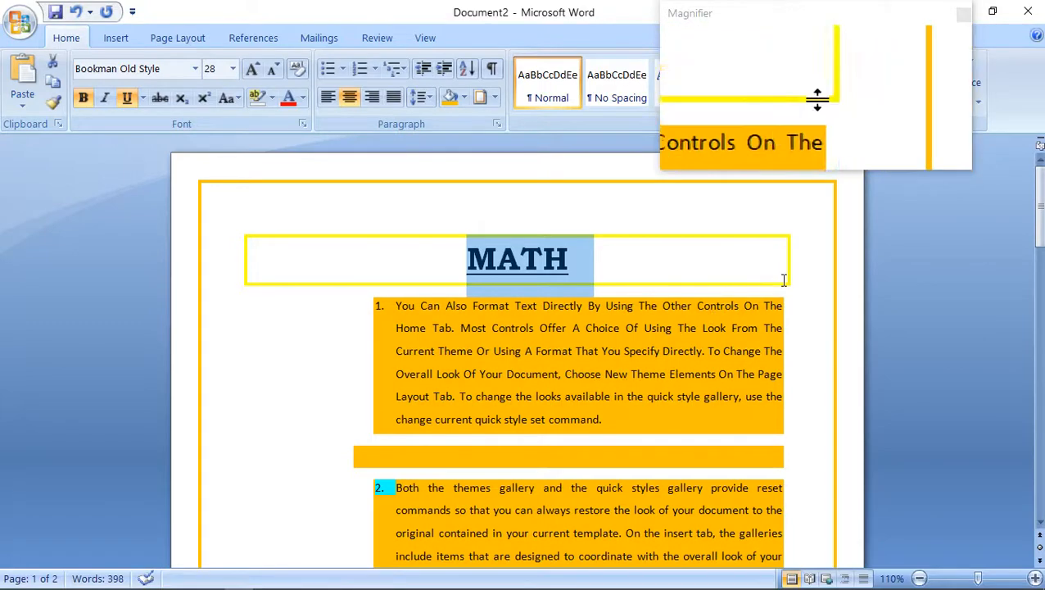
# Examine the page border on both pages at reduced zoom, and return the zoom to 100%.
pyautogui.moveTo(1040, 208); pyautogui.dragTo(1033, 471)
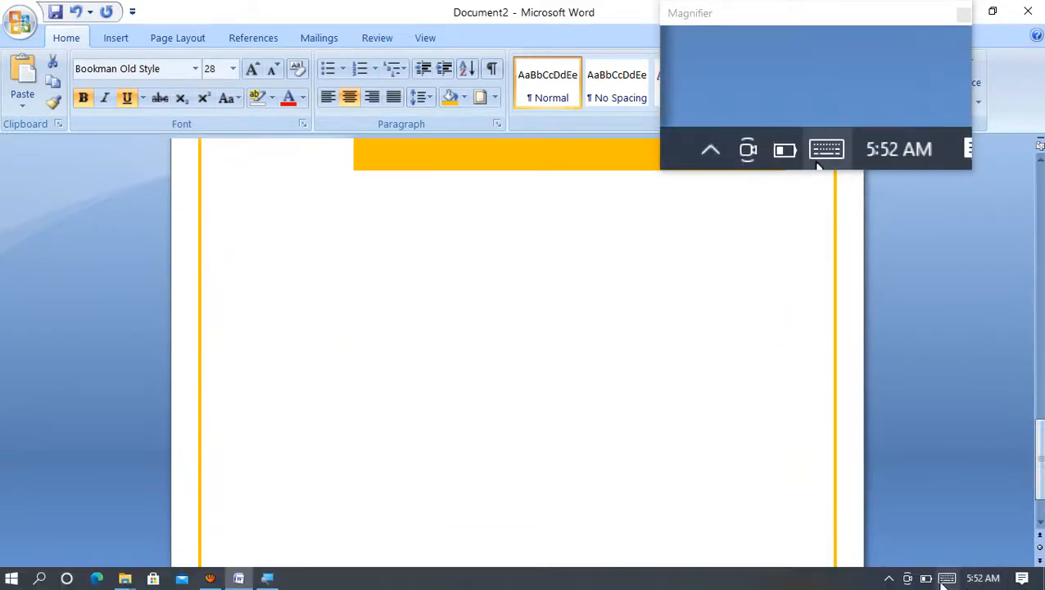
pyautogui.click(911, 518)
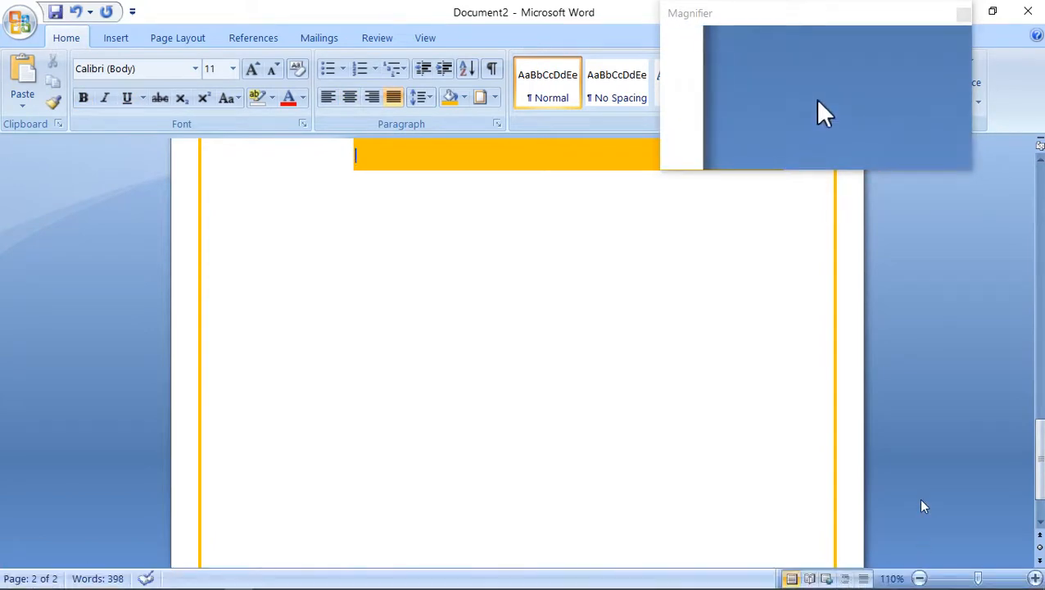
pyautogui.click(919, 578)
pyautogui.click(919, 579)
pyautogui.click(919, 578)
pyautogui.click(919, 578)
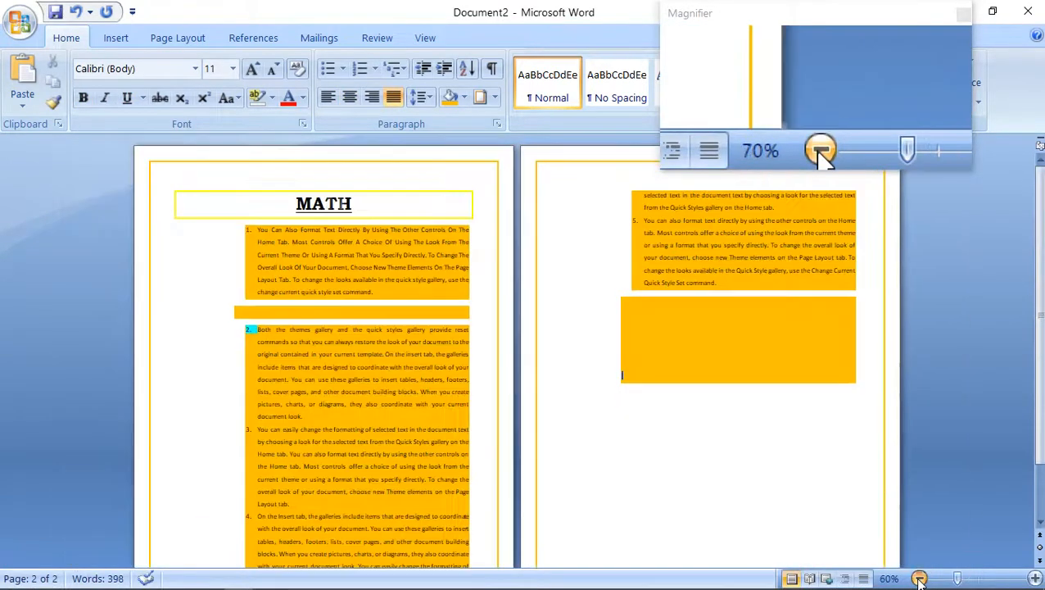
pyautogui.click(919, 578)
pyautogui.click(918, 578)
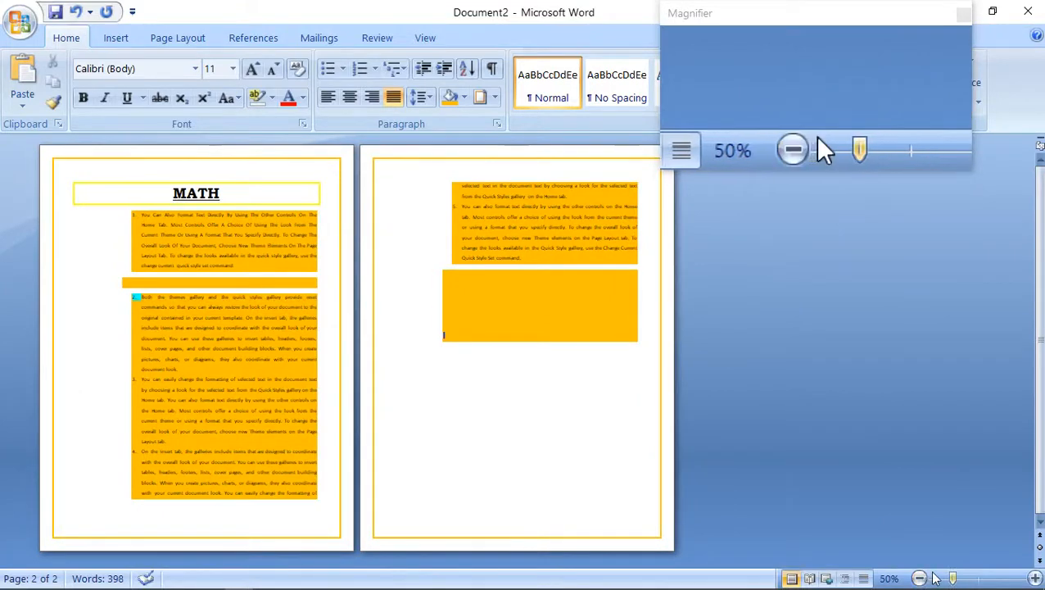
pyautogui.moveTo(951, 578); pyautogui.dragTo(976, 578)
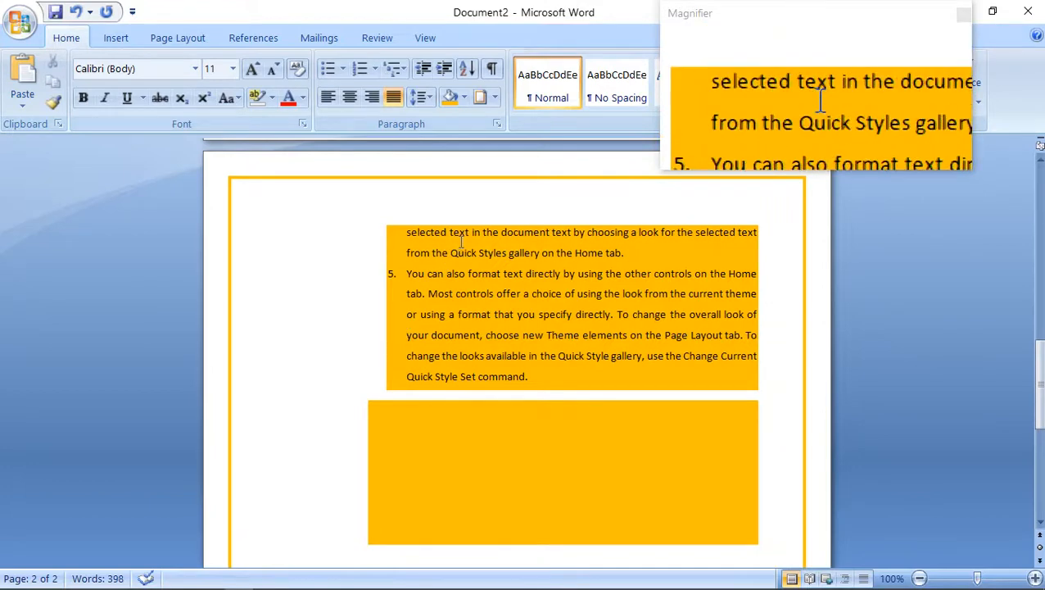
# Select all the body paragraphs below the MATH heading and sort them by paragraph text in descending order.
pyautogui.hotkey('ctrl', 'Home')
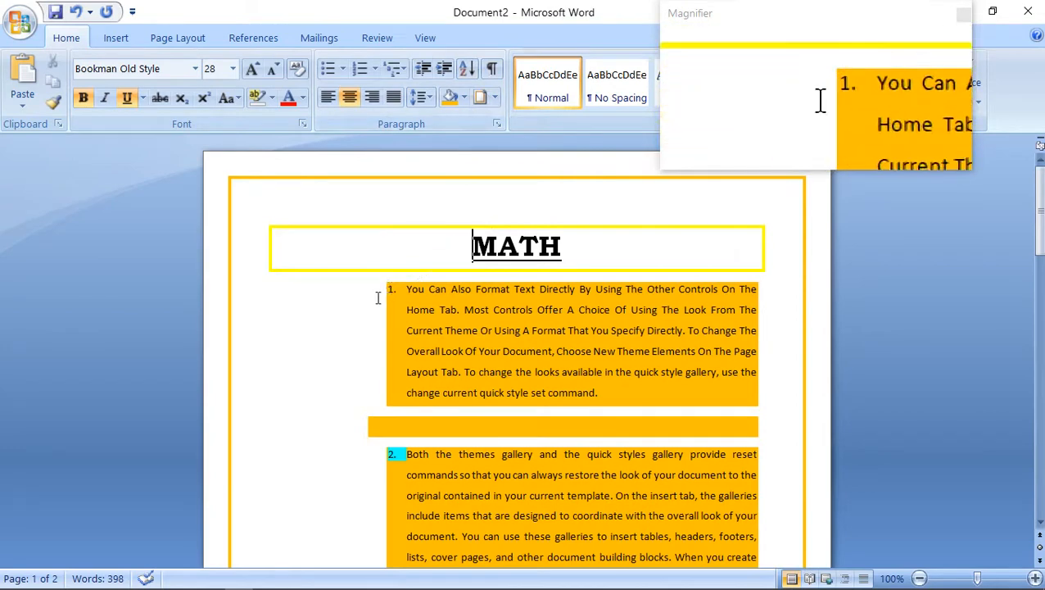
pyautogui.moveTo(387, 292); pyautogui.dragTo(536, 352)
pyautogui.moveTo(547, 397); pyautogui.dragTo(556, 584)
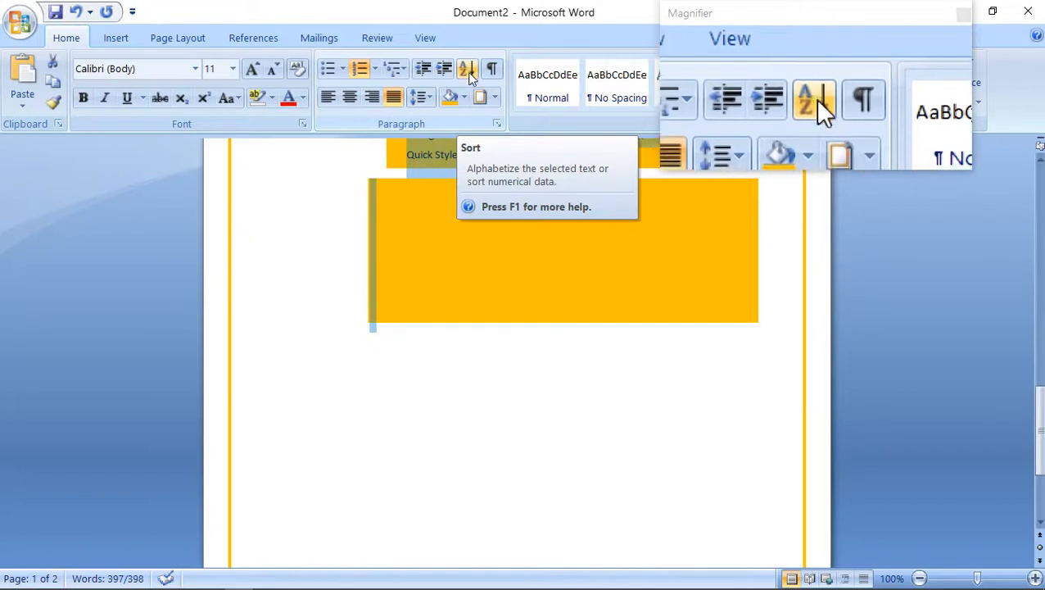
pyautogui.click(394, 262)
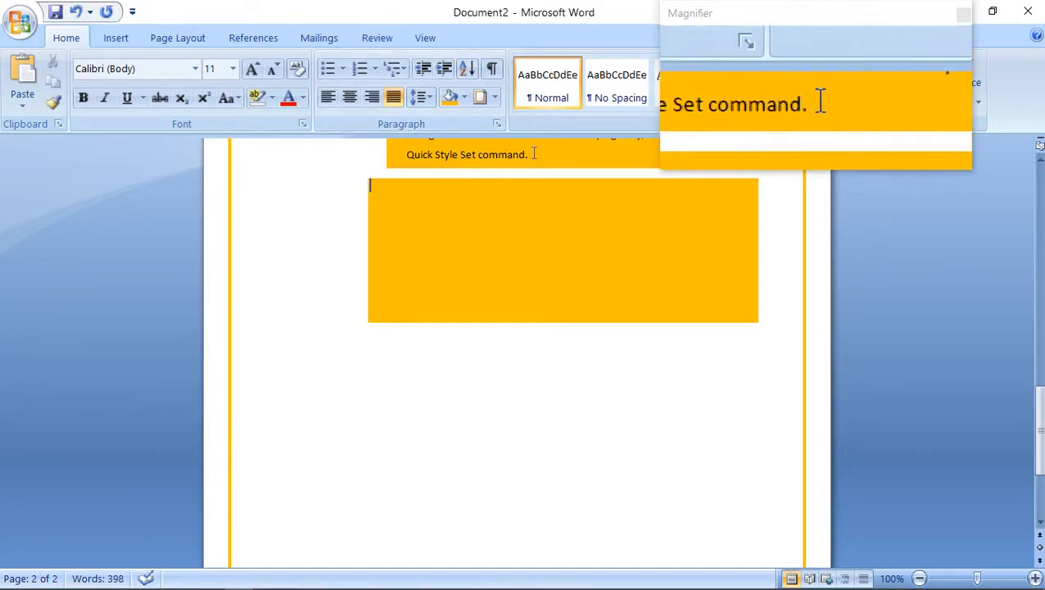
pyautogui.moveTo(529, 155); pyautogui.dragTo(398, 297)
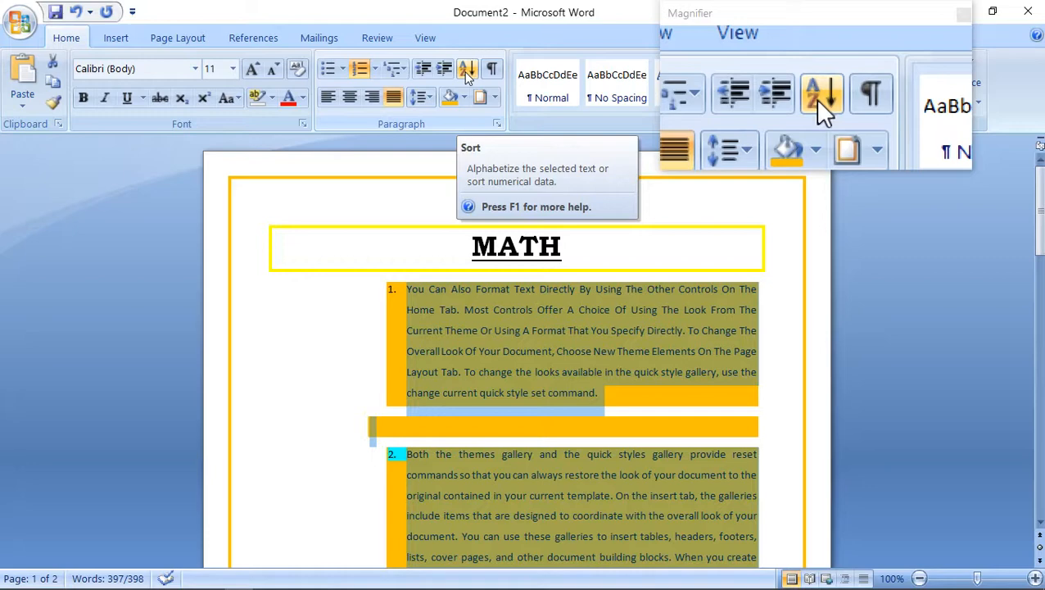
pyautogui.click(465, 72)
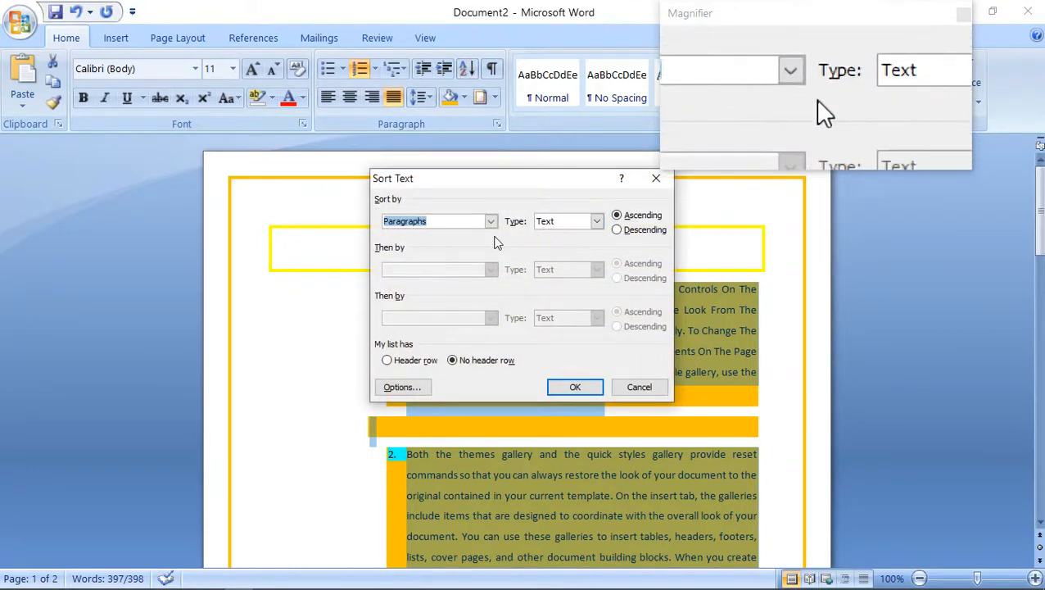
pyautogui.click(640, 230)
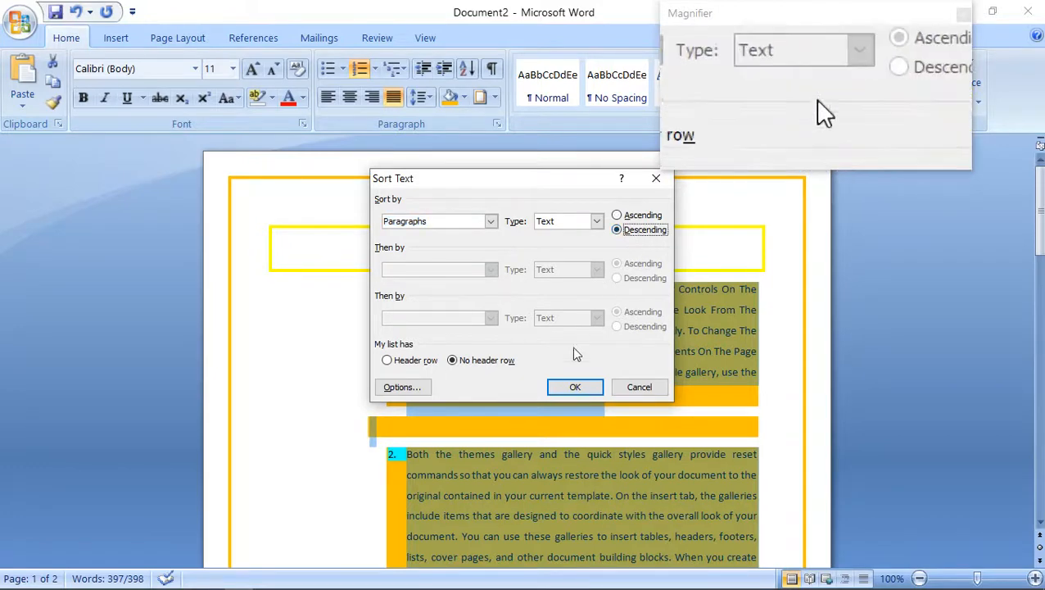
pyautogui.click(574, 389)
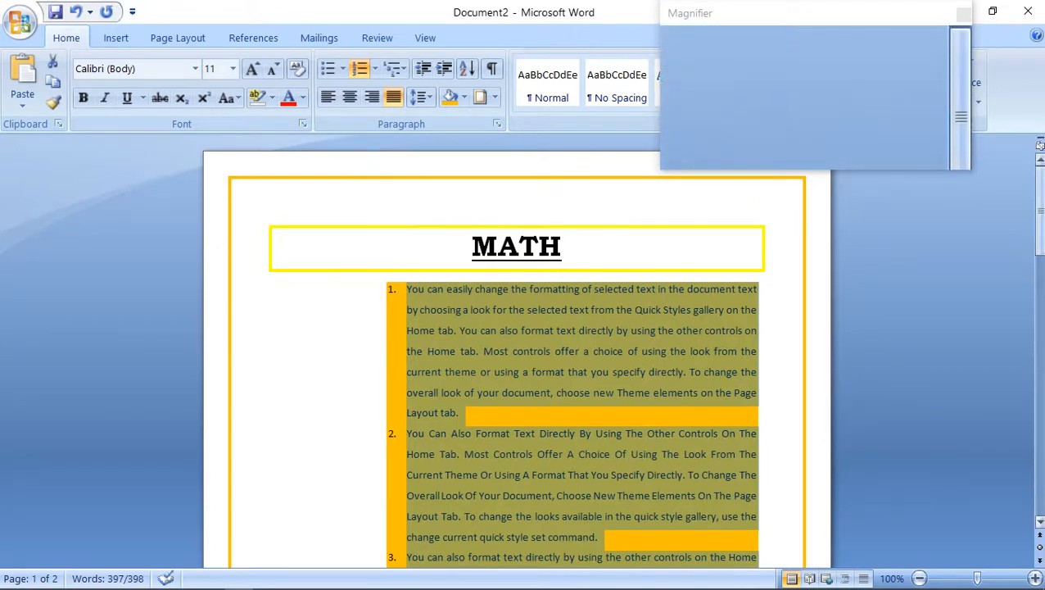
# Sort the selected body paragraphs by paragraph in ascending order with the type set to Number, and deselect them.
pyautogui.moveTo(1040, 212); pyautogui.dragTo(1015, 172)
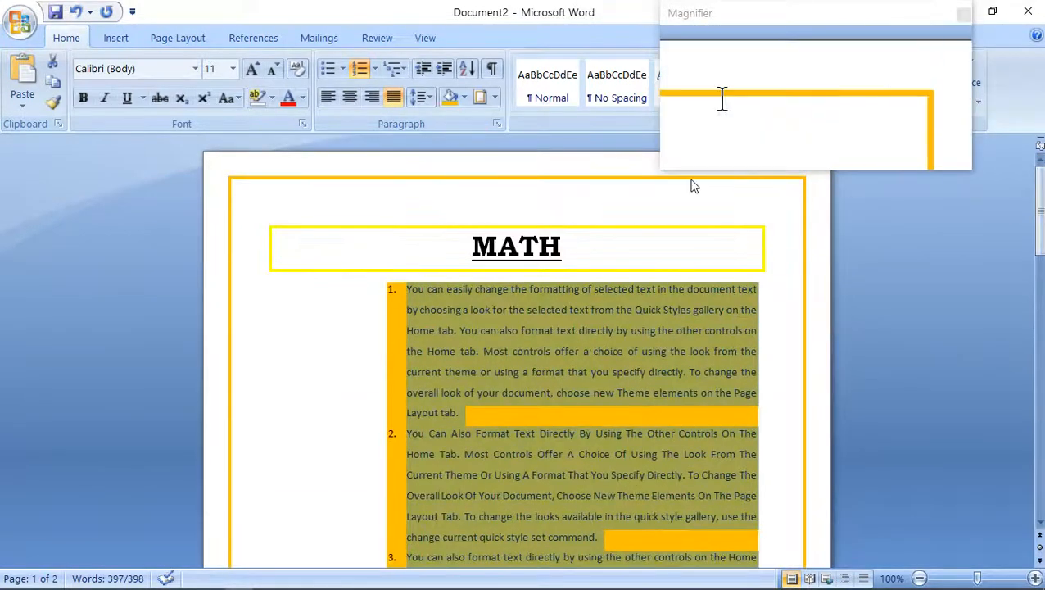
pyautogui.click(463, 70)
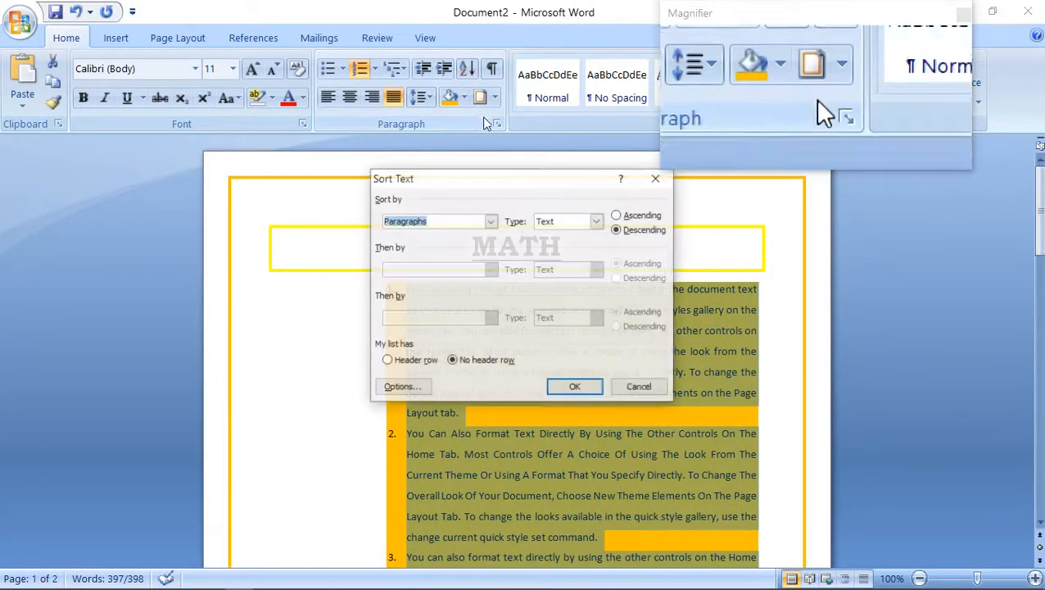
pyautogui.click(618, 215)
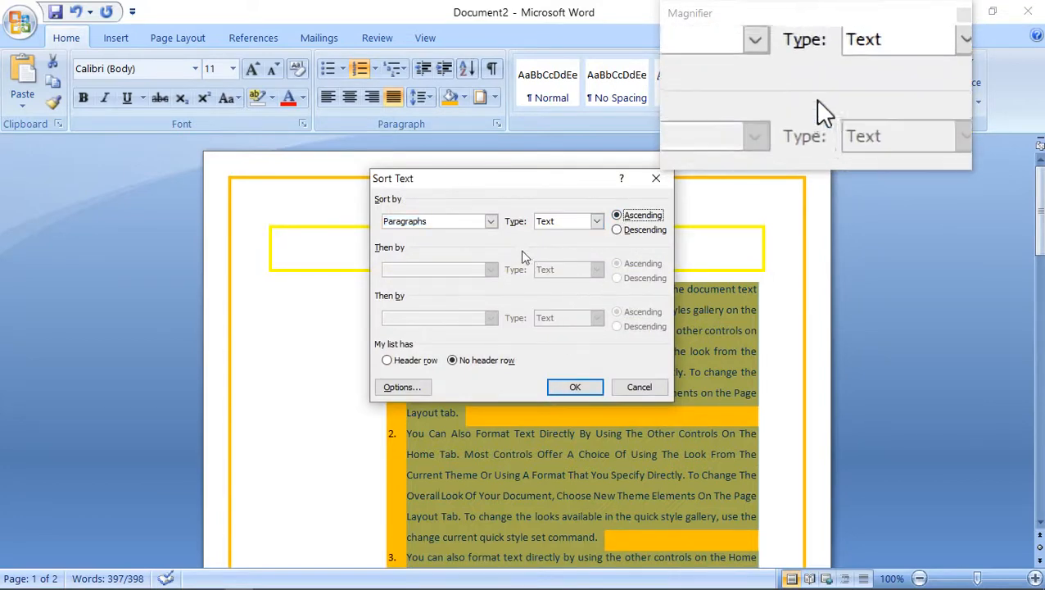
pyautogui.click(596, 221)
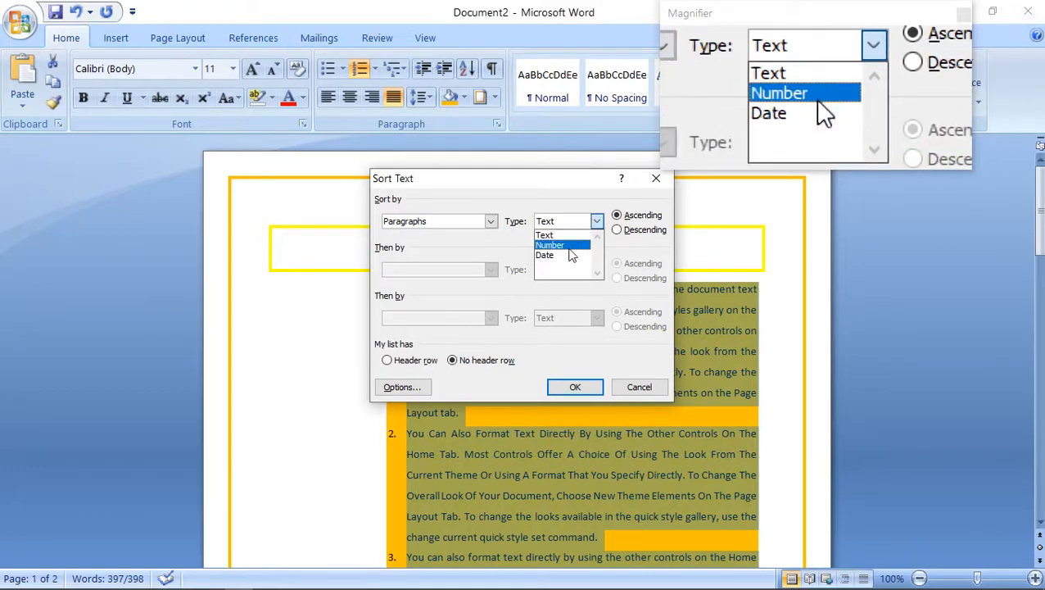
pyautogui.click(568, 246)
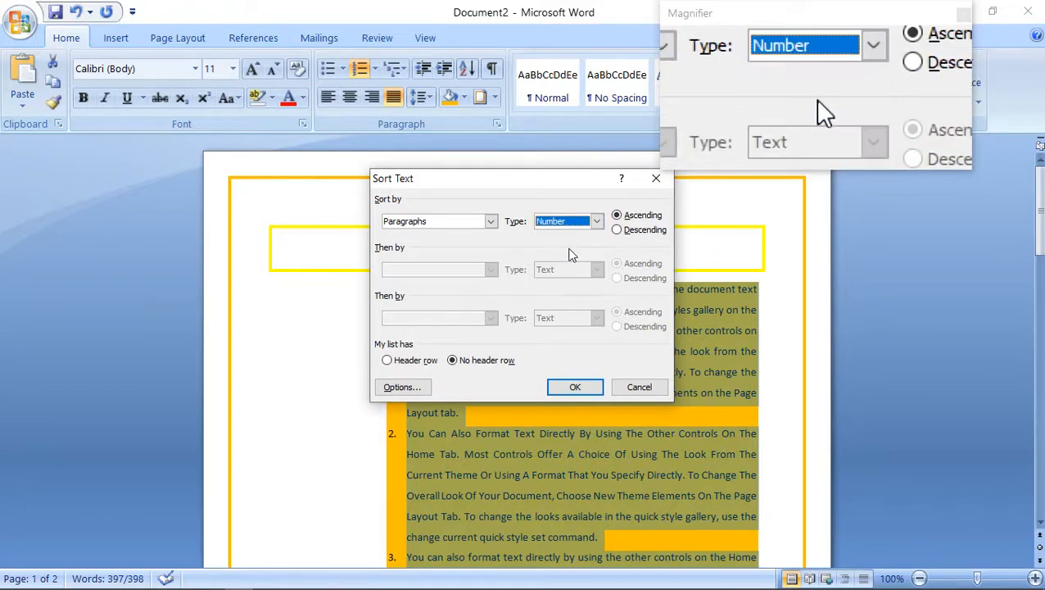
pyautogui.click(574, 387)
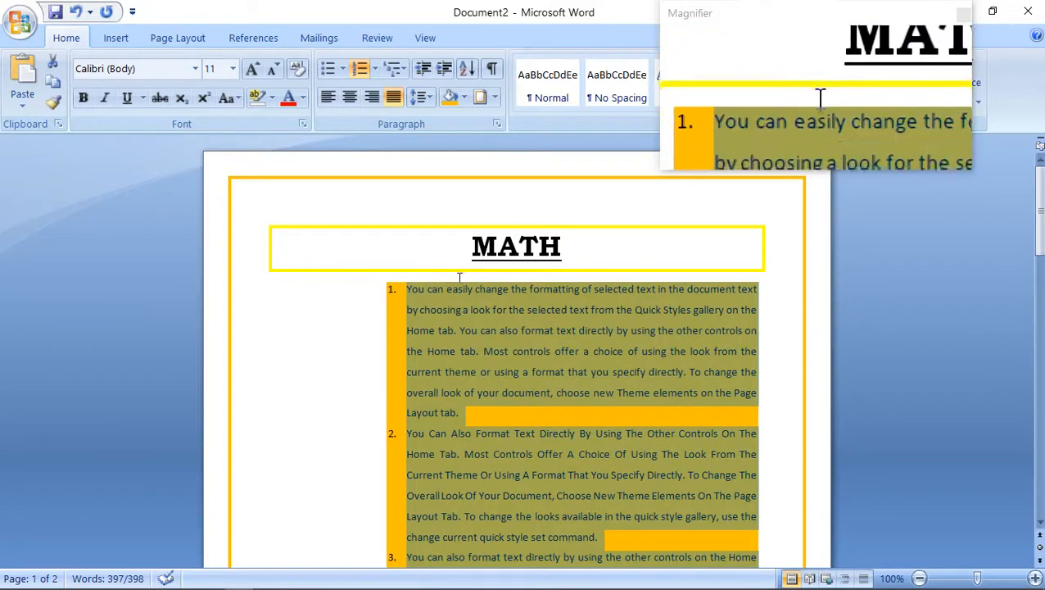
pyautogui.click(520, 330)
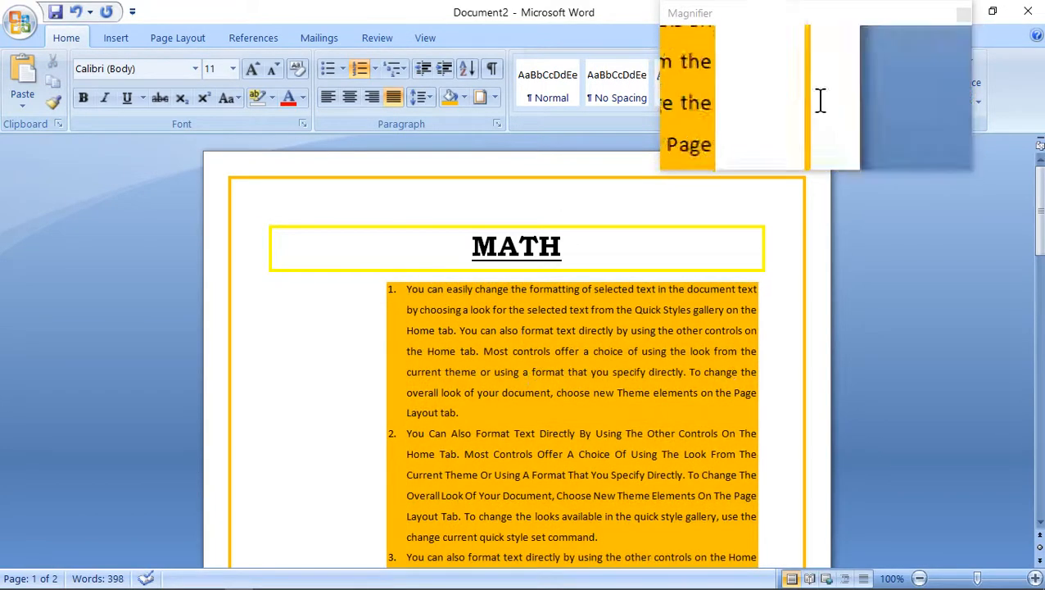
# Add an unnumbered blank line directly after the last list item, which ends with "document look.".
pyautogui.moveTo(1040, 202); pyautogui.dragTo(1040, 438)
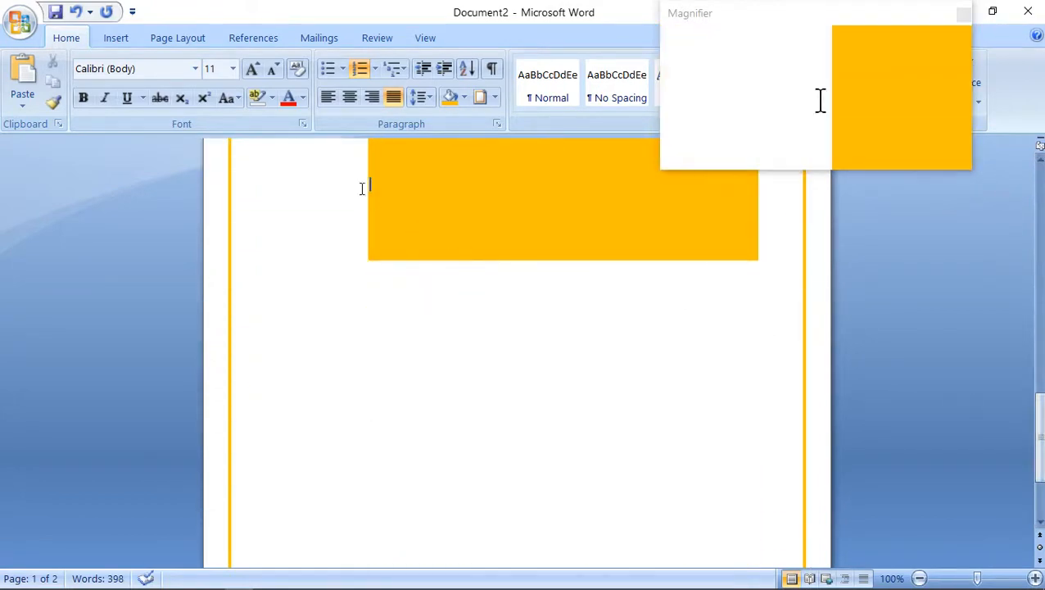
pyautogui.click(408, 177)
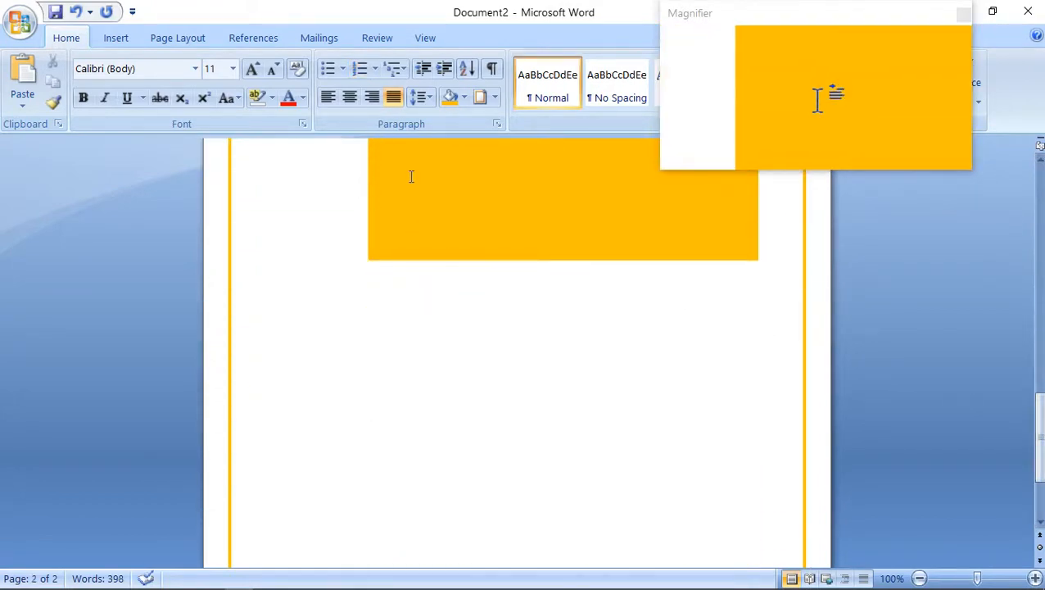
pyautogui.press('Up')
pyautogui.press('Up')
pyautogui.press('Up')
pyautogui.press('Up')
pyautogui.press('Up')
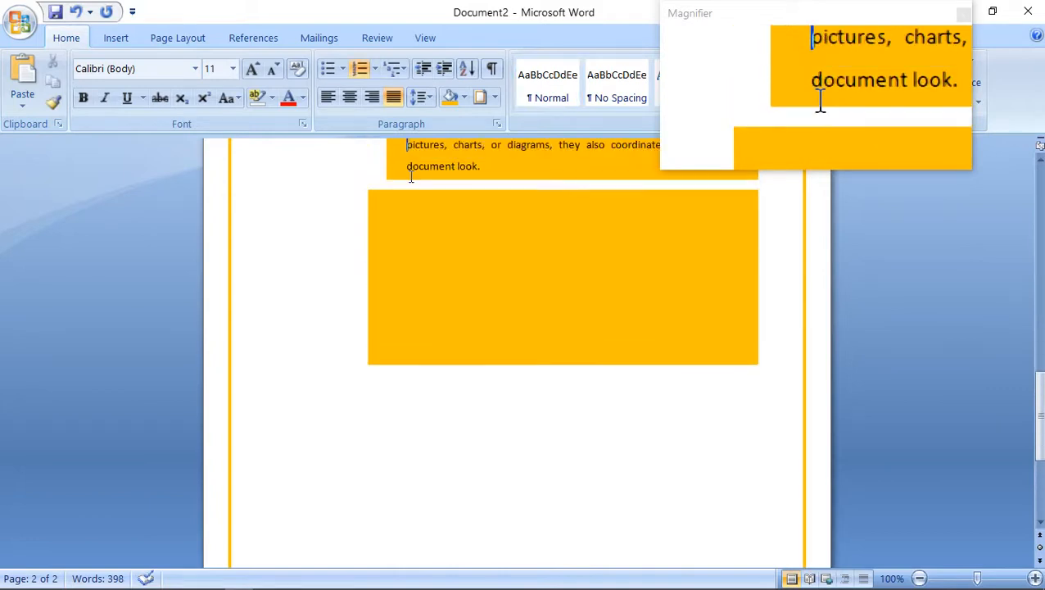
pyautogui.click(513, 168)
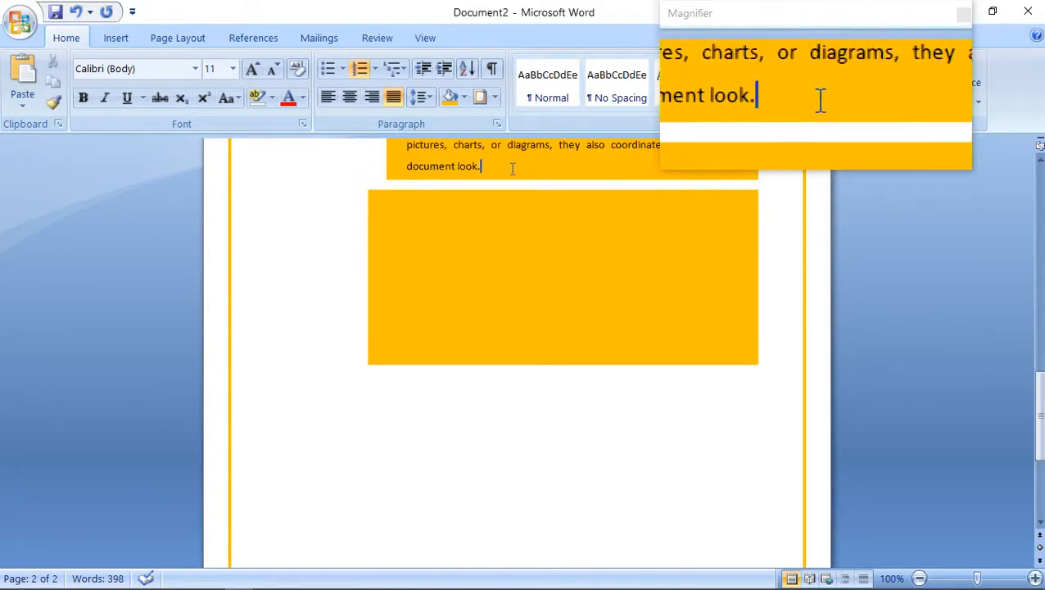
pyautogui.press('Return')
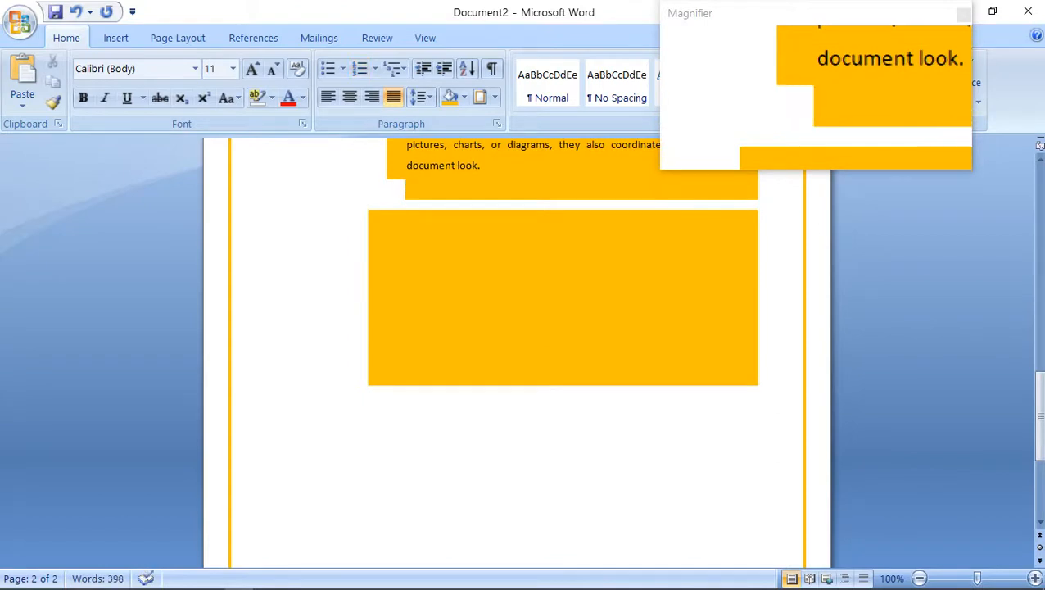
# Enter the numbers 1 to 7 on separate lines below the last list item.
pyautogui.write('1')
pyautogui.press('Return')
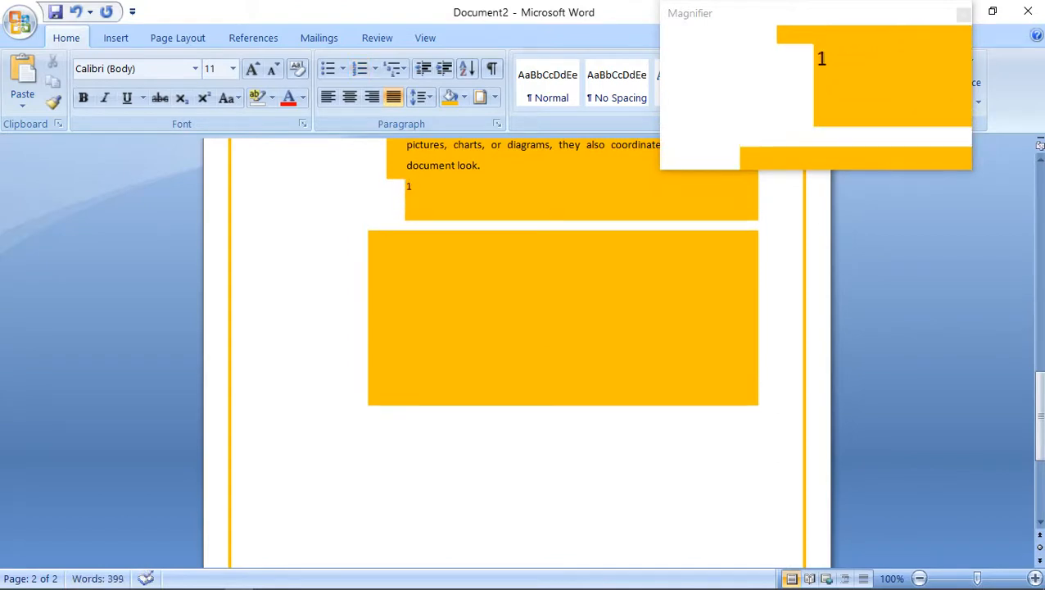
pyautogui.write('2')
pyautogui.press('Return')
pyautogui.write('3')
pyautogui.press('Return')
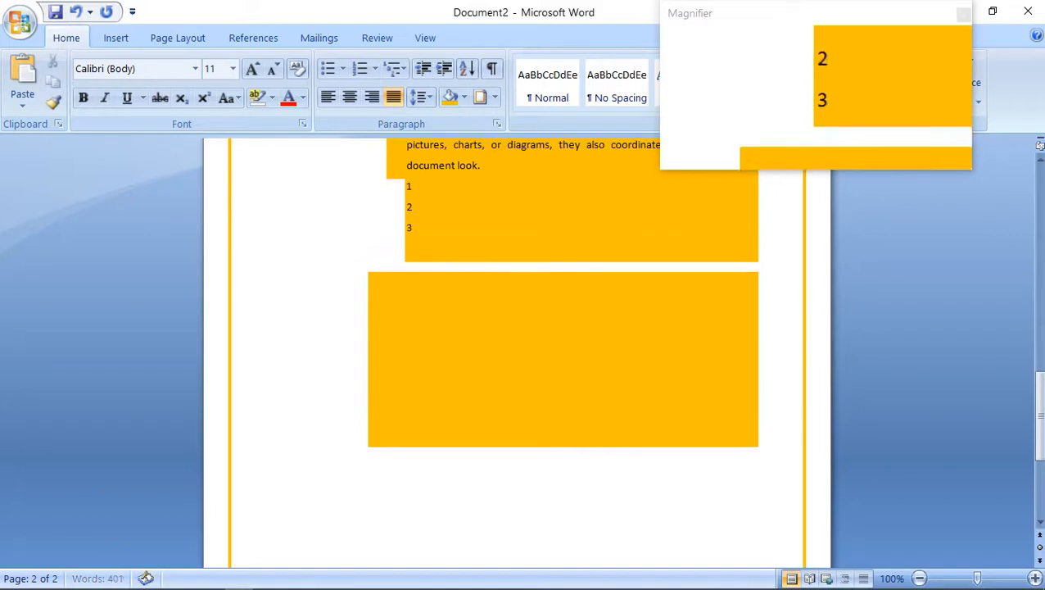
pyautogui.write('4')
pyautogui.press('Return')
pyautogui.write('5')
pyautogui.press('Return')
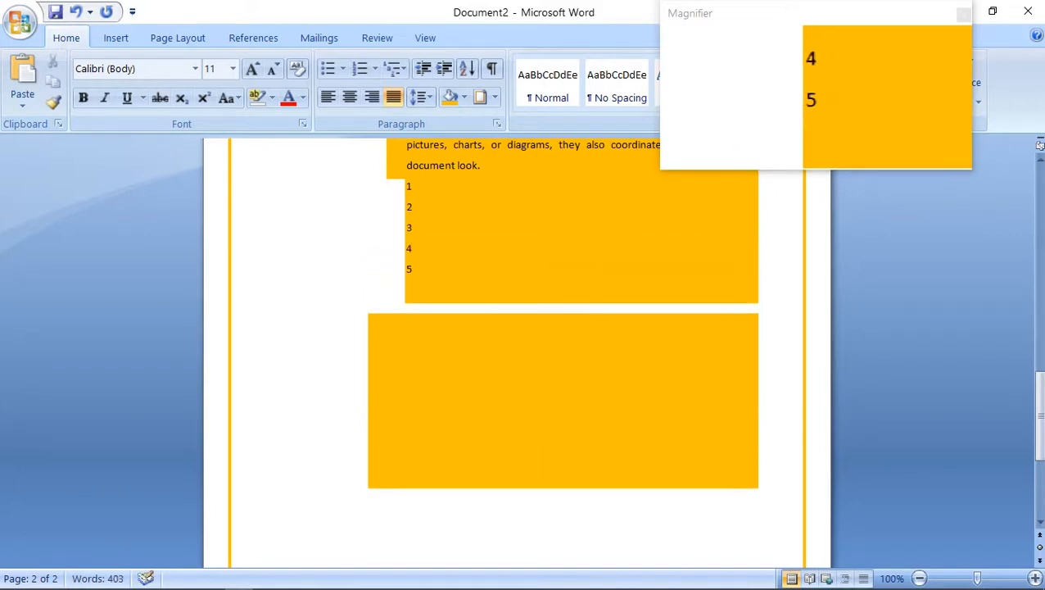
pyautogui.write('6')
pyautogui.press('Return')
pyautogui.write('7')
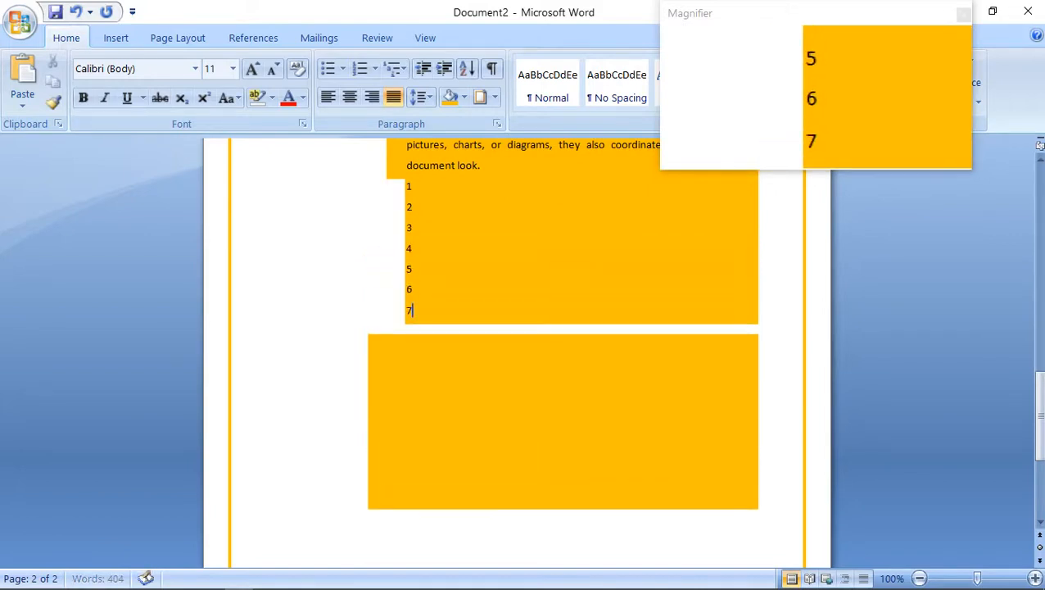
# Continue the number column below 7 with 8, 9 and 10, each on its own line.
pyautogui.press('Return')
pyautogui.write('8')
pyautogui.press('Return')
pyautogui.write('9')
pyautogui.press('Return')
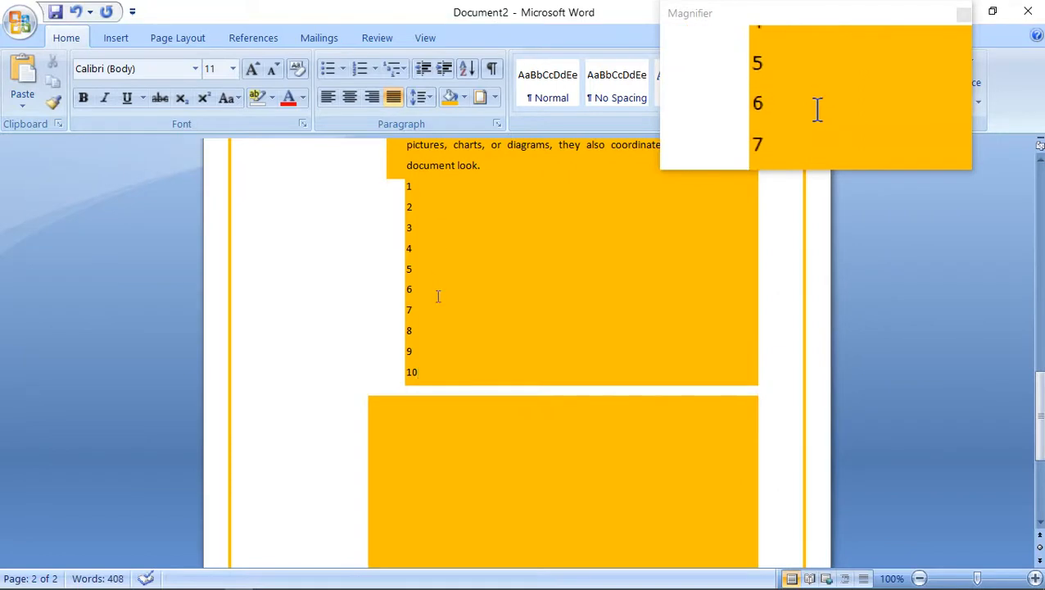
# Select the number lines from 1 to 10 and sort them by paragraphs in descending order with the type set to Number.
pyautogui.moveTo(418, 375); pyautogui.dragTo(387, 326)
pyautogui.moveTo(388, 264); pyautogui.dragTo(389, 193)
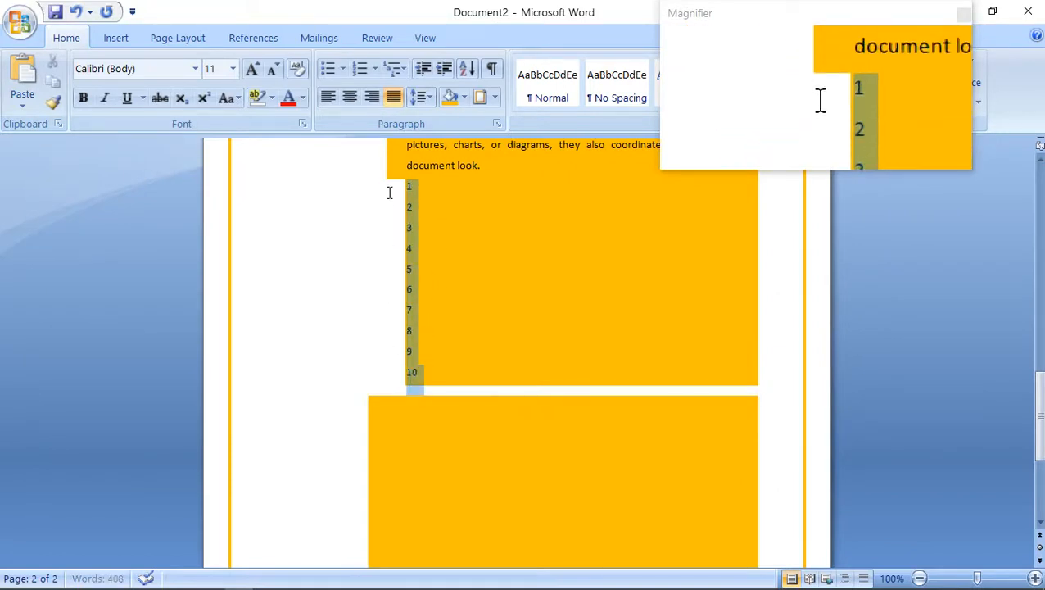
pyautogui.click(466, 69)
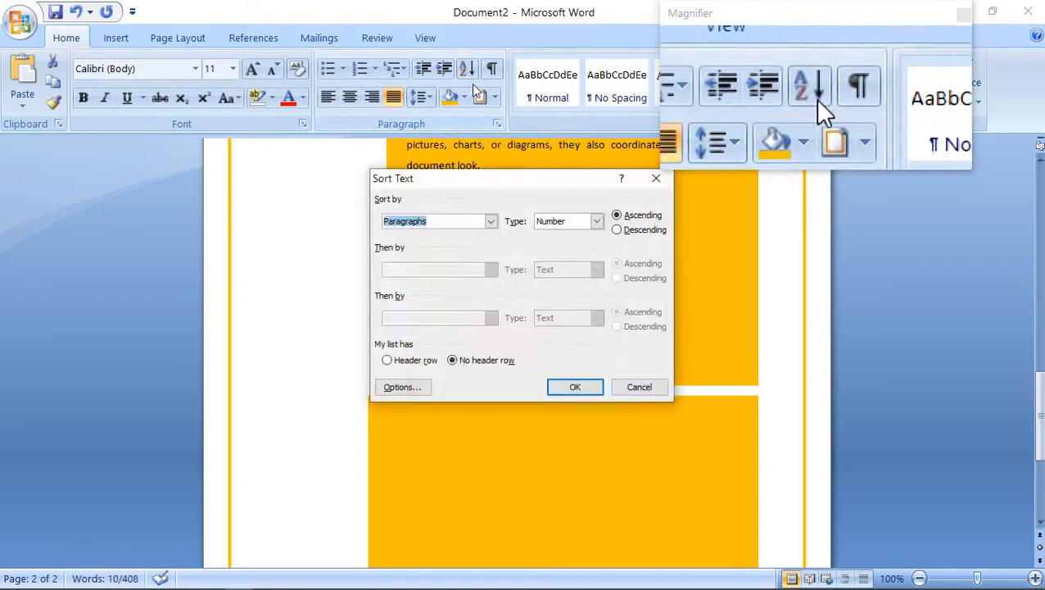
pyautogui.click(616, 231)
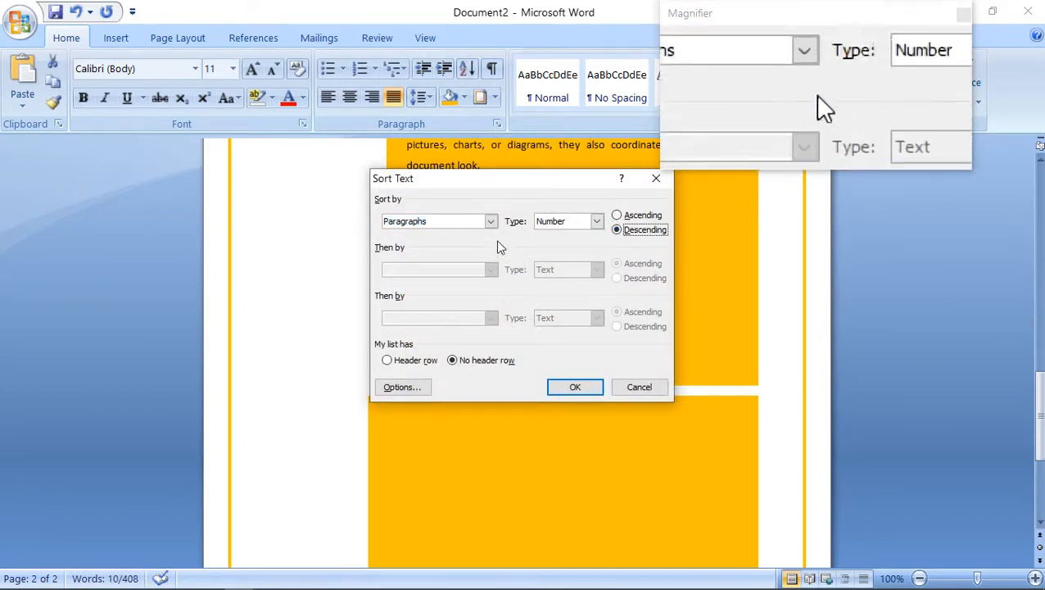
pyautogui.click(492, 222)
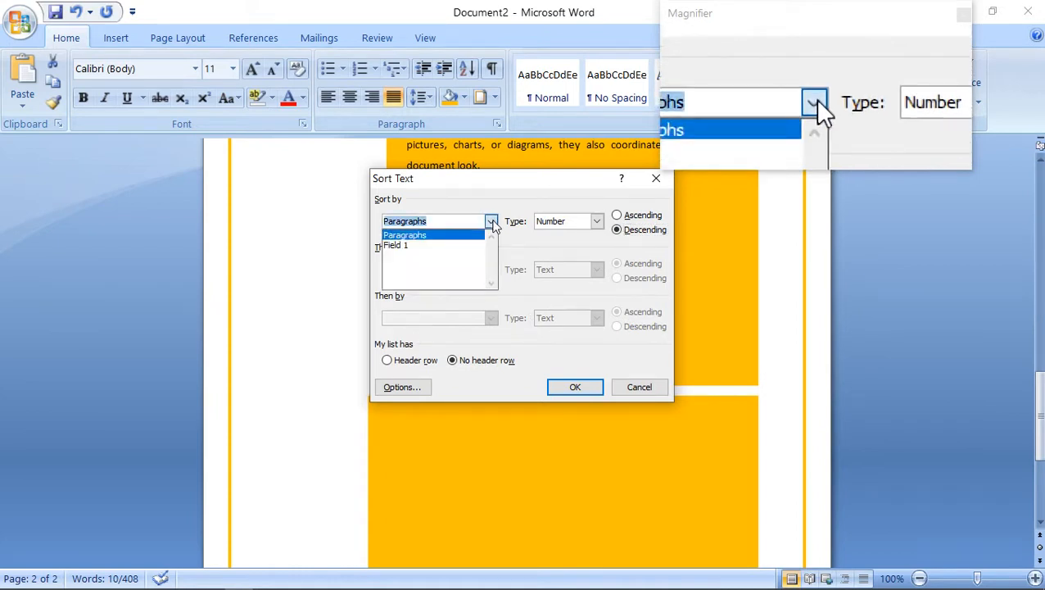
pyautogui.click(493, 226)
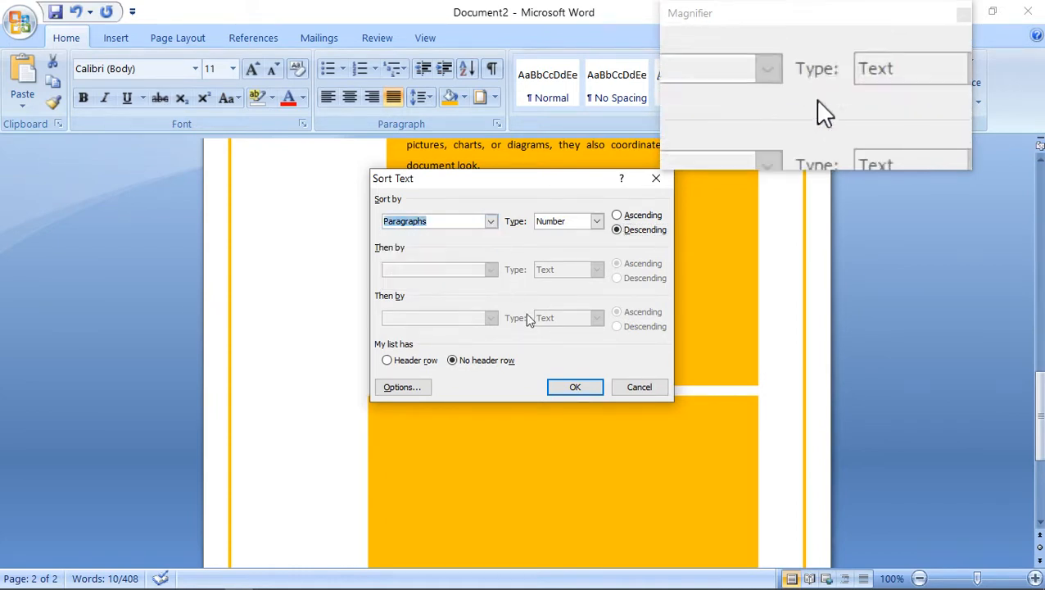
pyautogui.click(565, 389)
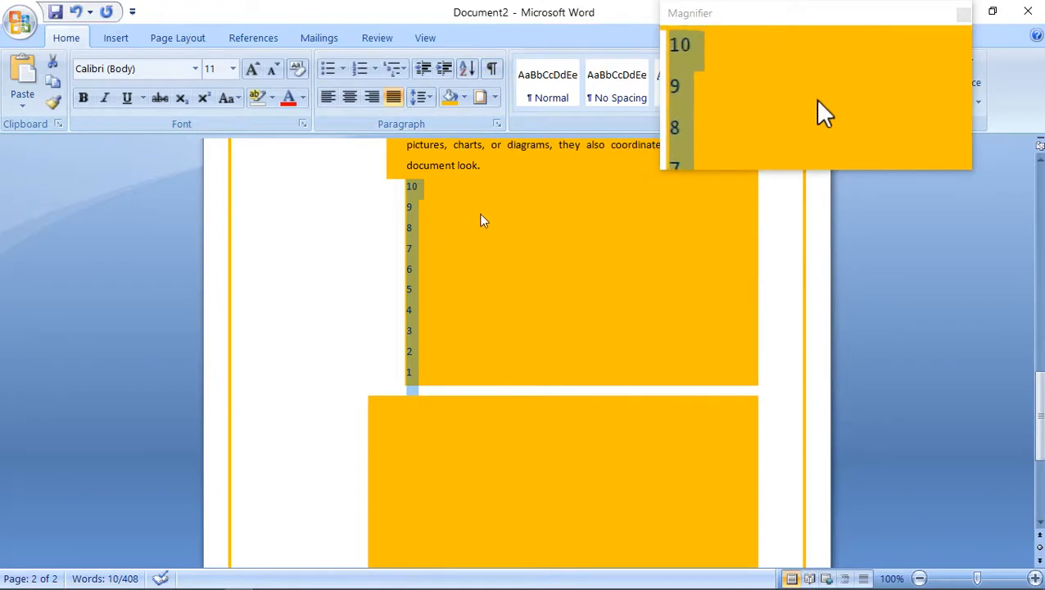
# Select the whole document and show its paragraph marks and other hidden formatting symbols.
pyautogui.hotkey('ctrl', 'a')
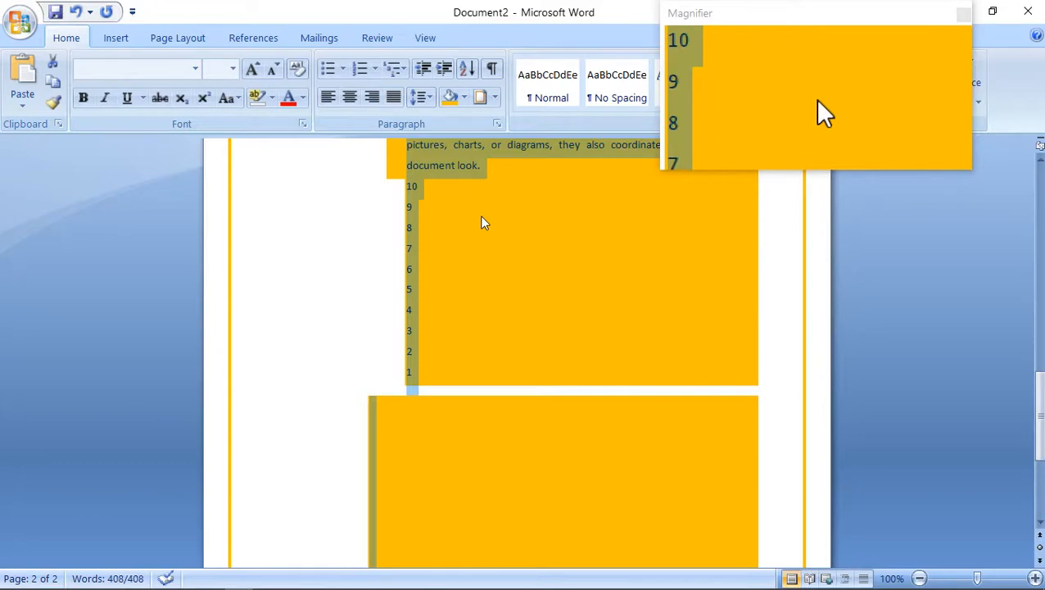
pyautogui.hotkey('ctrl', 'Home')
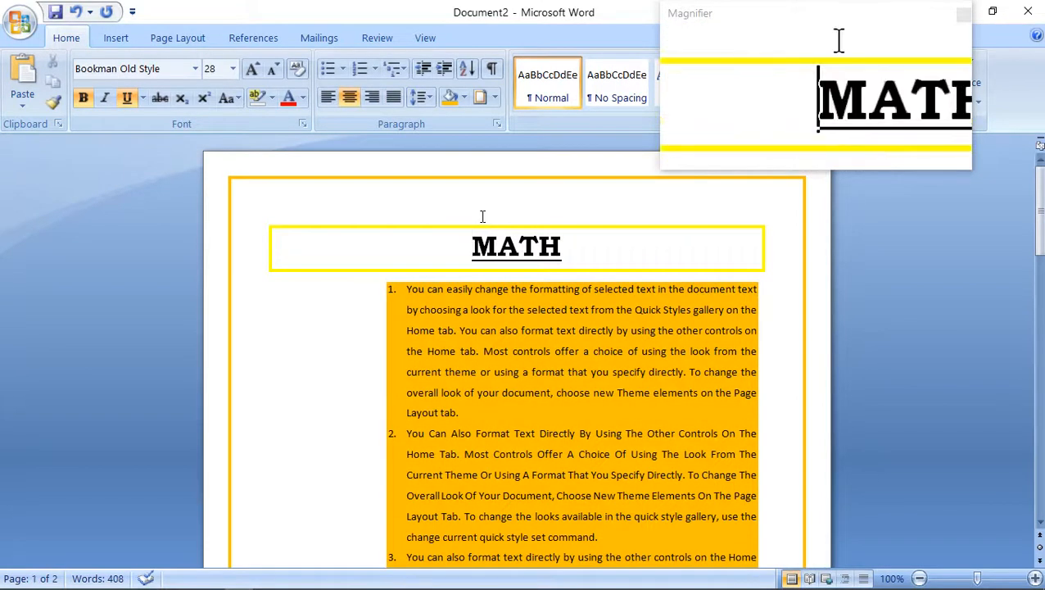
pyautogui.hotkey('ctrl', 'a')
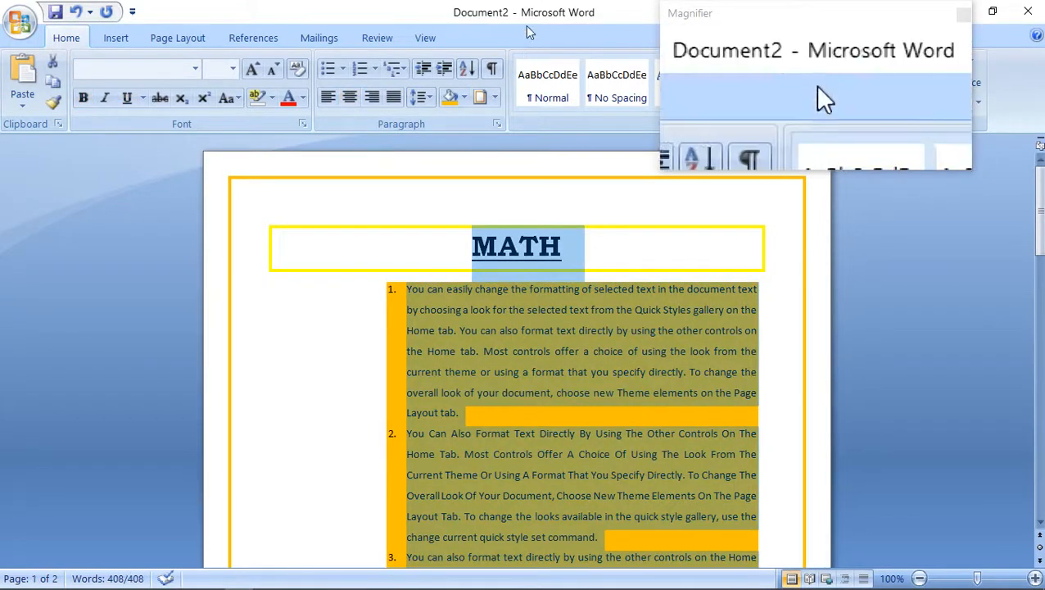
pyautogui.click(492, 70)
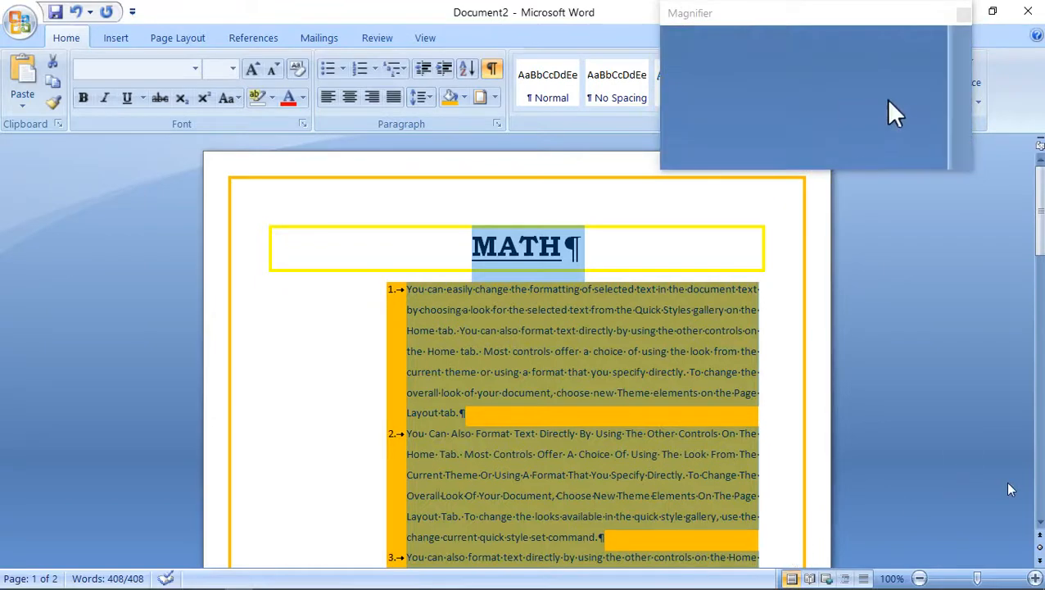
pyautogui.moveTo(1040, 237); pyautogui.dragTo(1040, 283)
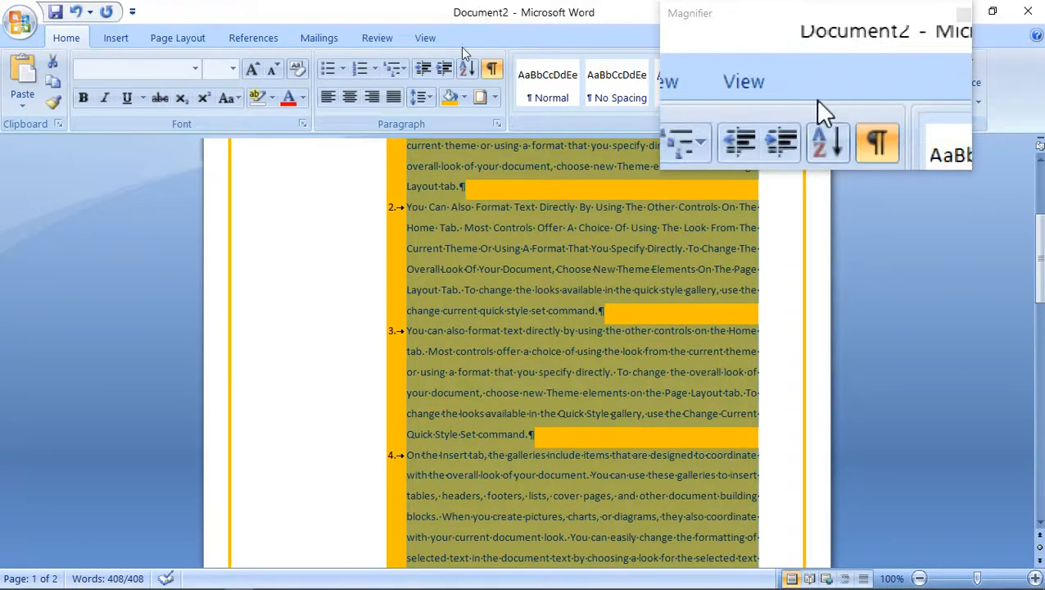
pyautogui.moveTo(220, 588)
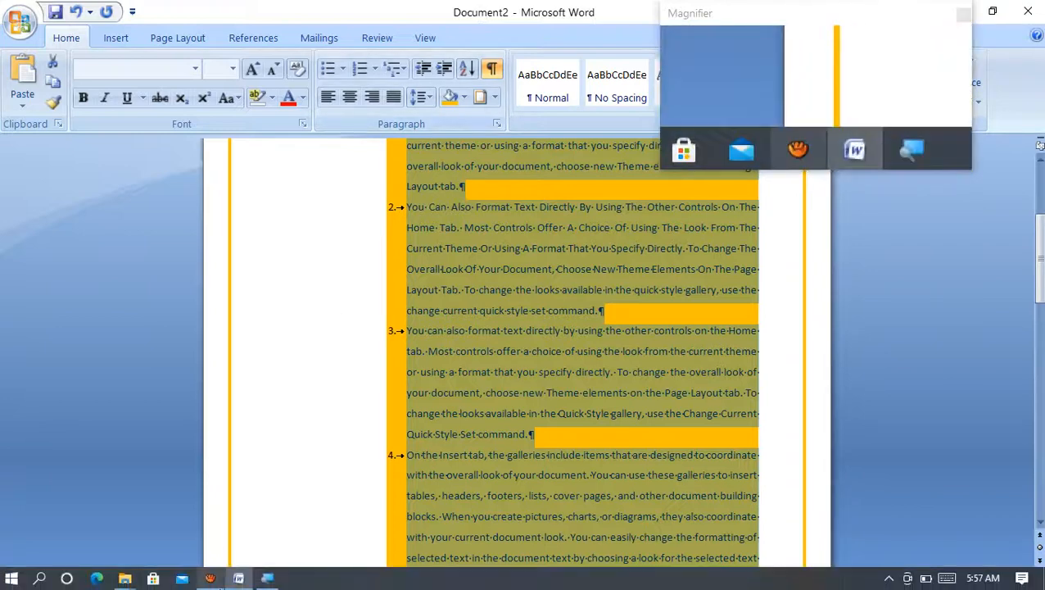